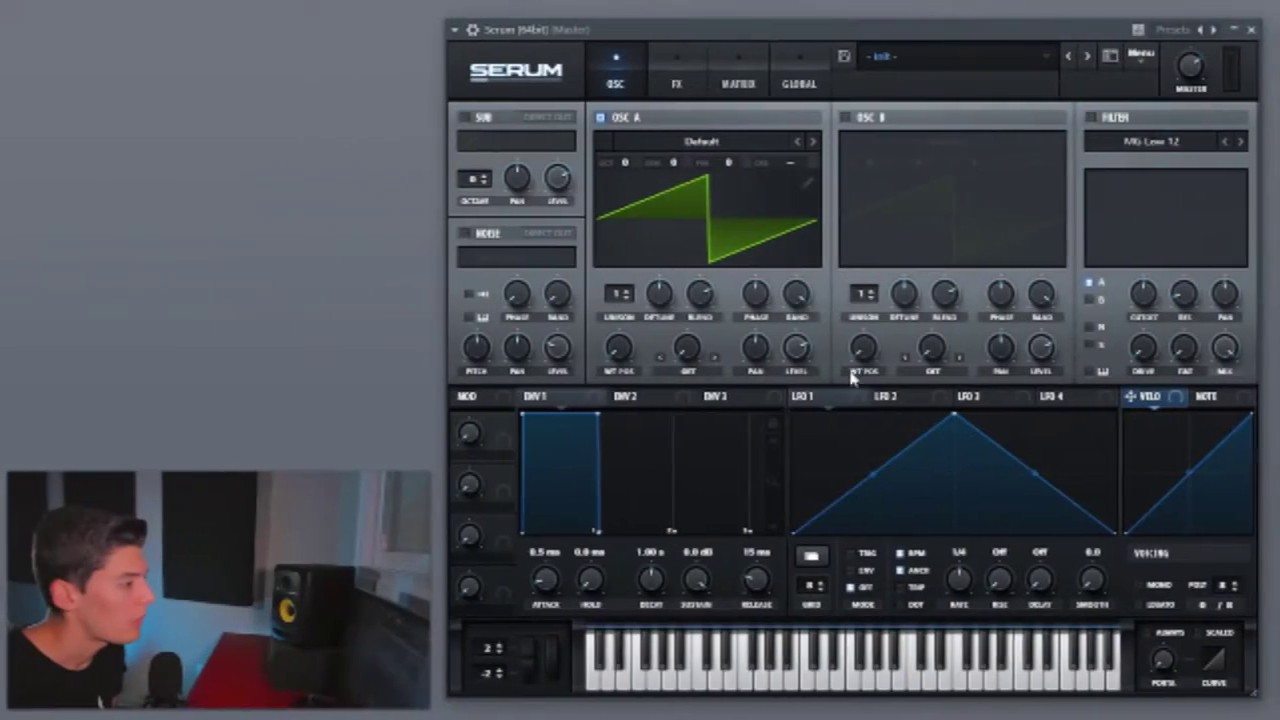
Load the sine from the Analog > Basic Shapes wavetable into oscillator A
{"action": "left_click", "coordinate": [654, 148]}
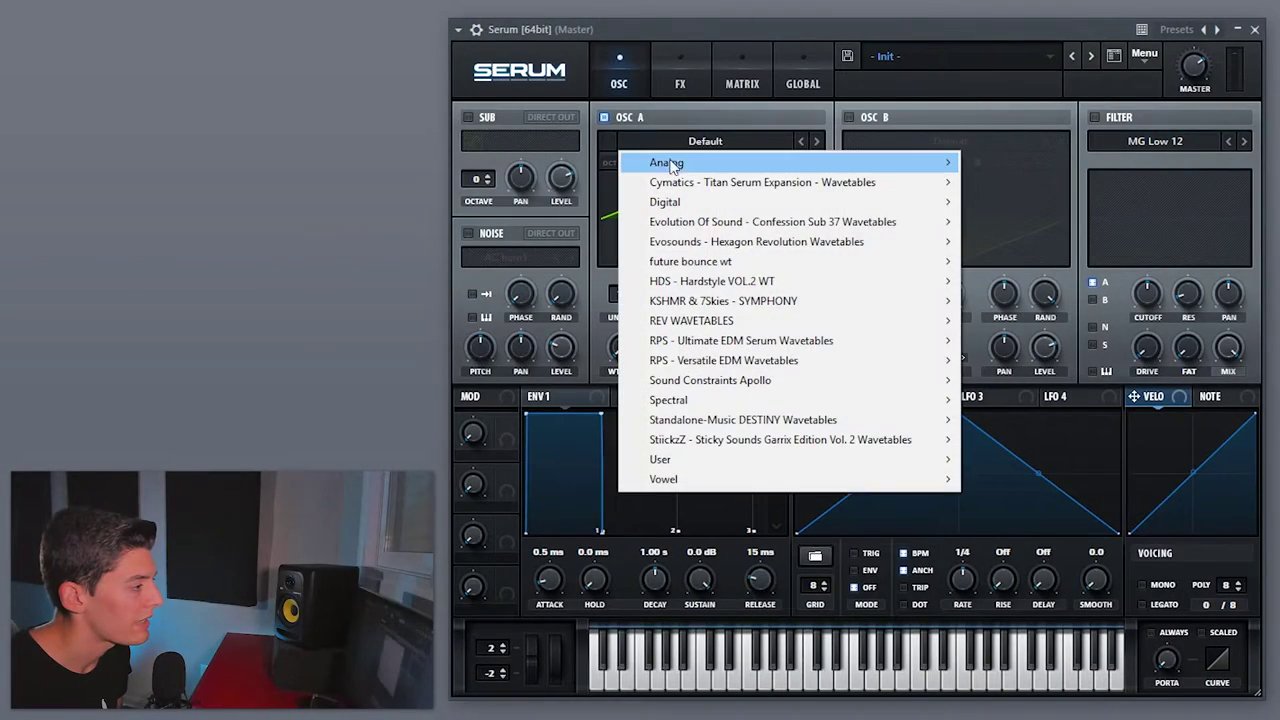
{"action": "mouse_move", "coordinate": [854, 154]}
{"action": "left_click", "coordinate": [1033, 249]}
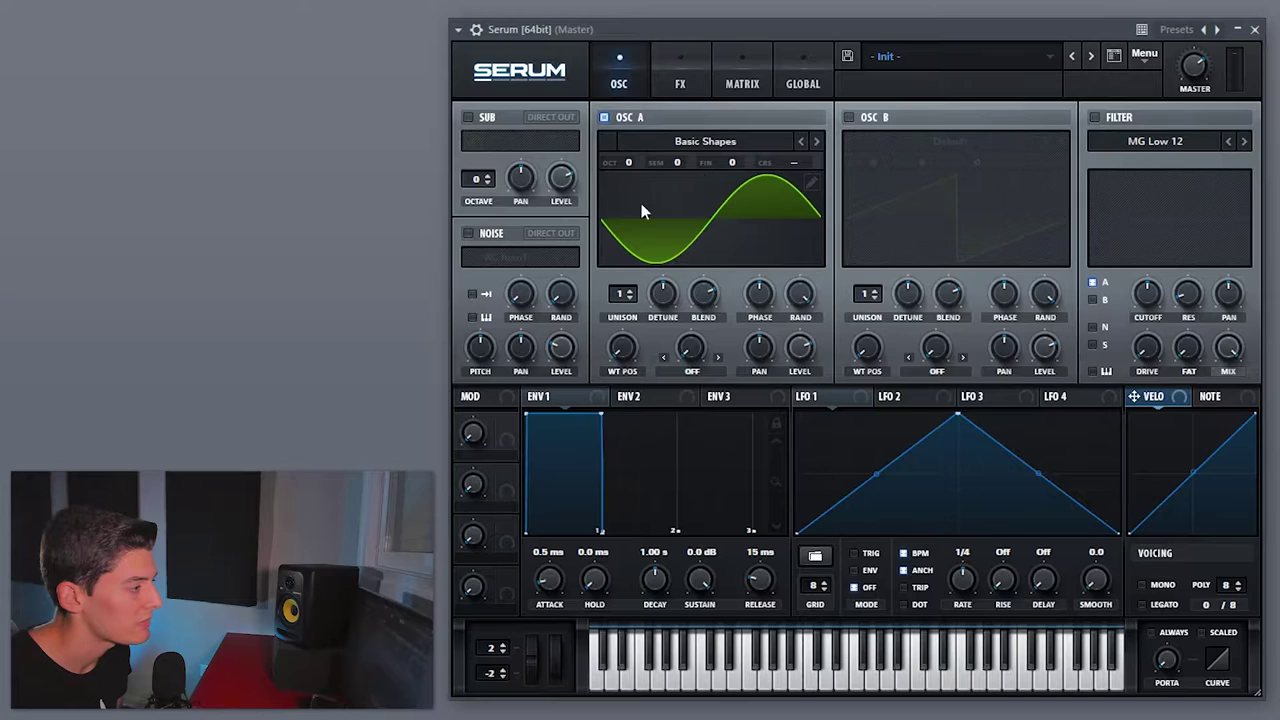
{"action": "mouse_move", "coordinate": [814, 402]}
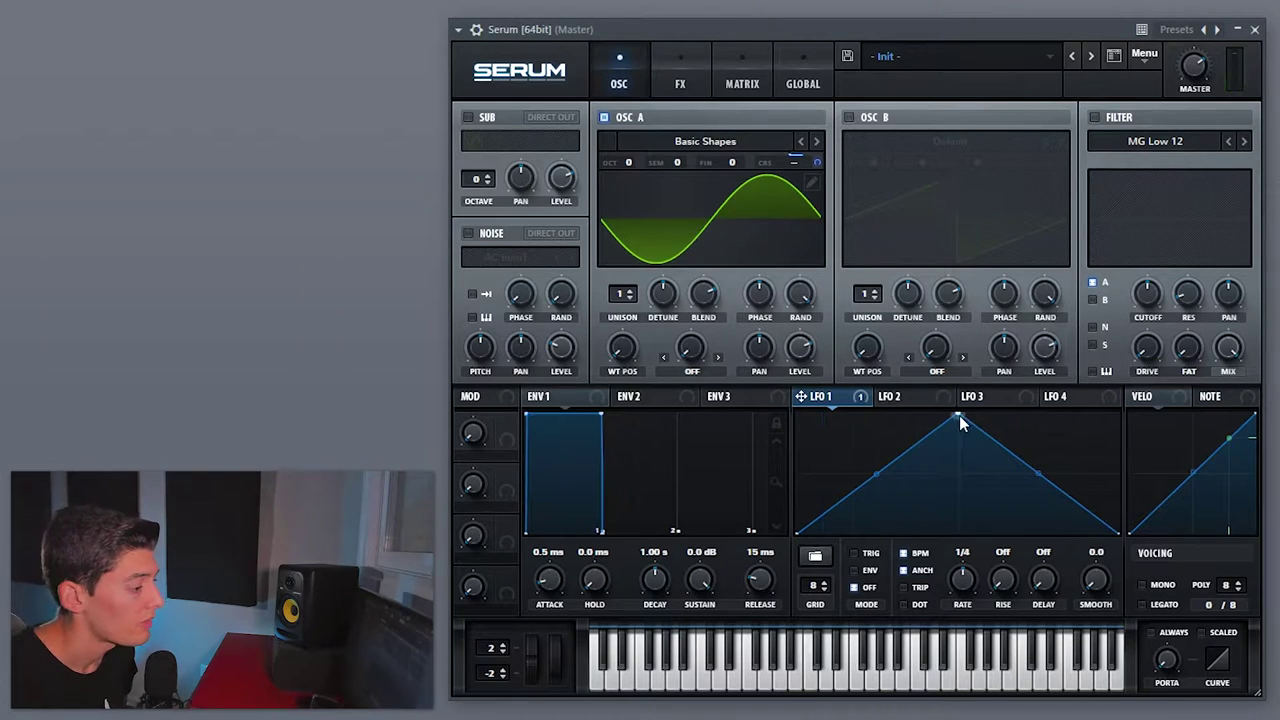
Make LFO 1 a steep ramp-down envelope, free-running at 4.0 Hz
{"action": "left_click_drag", "start_coordinate": [959, 413], "coordinate": [797, 414]}
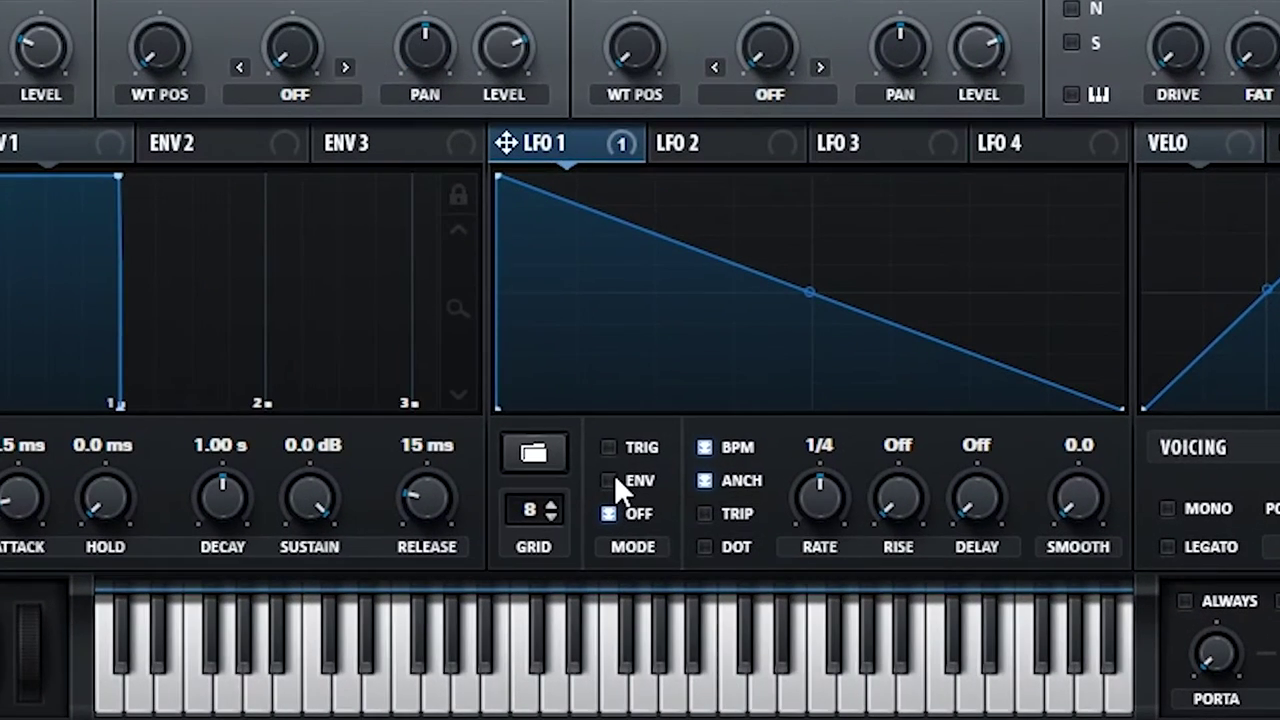
{"action": "left_click", "coordinate": [854, 568]}
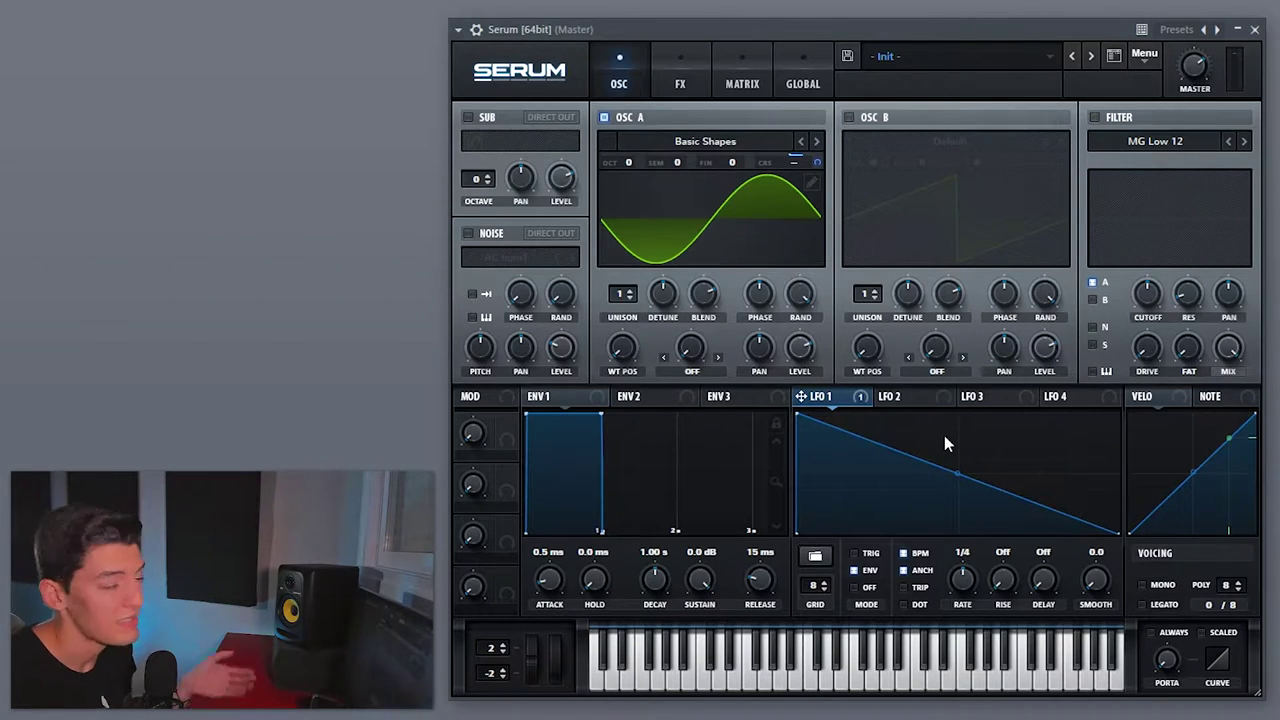
{"action": "left_click_drag", "start_coordinate": [869, 494], "coordinate": [817, 552]}
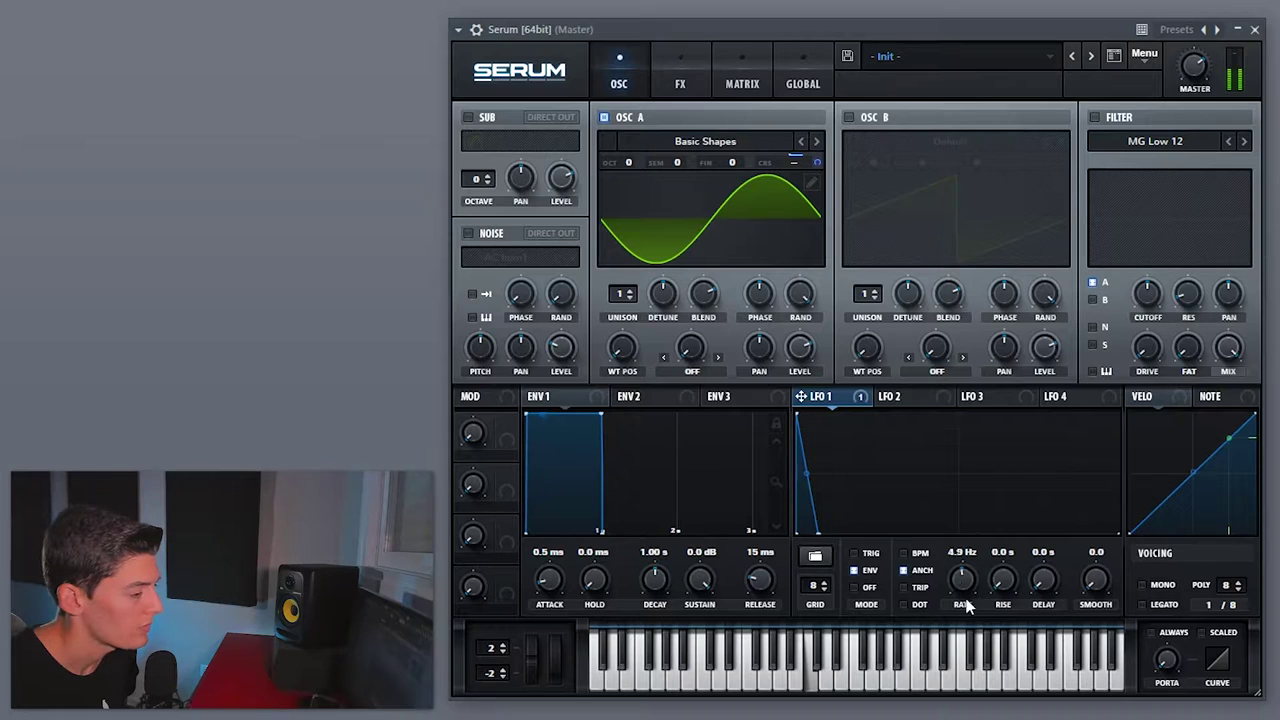
{"action": "left_click_drag", "start_coordinate": [964, 626], "coordinate": [960, 610]}
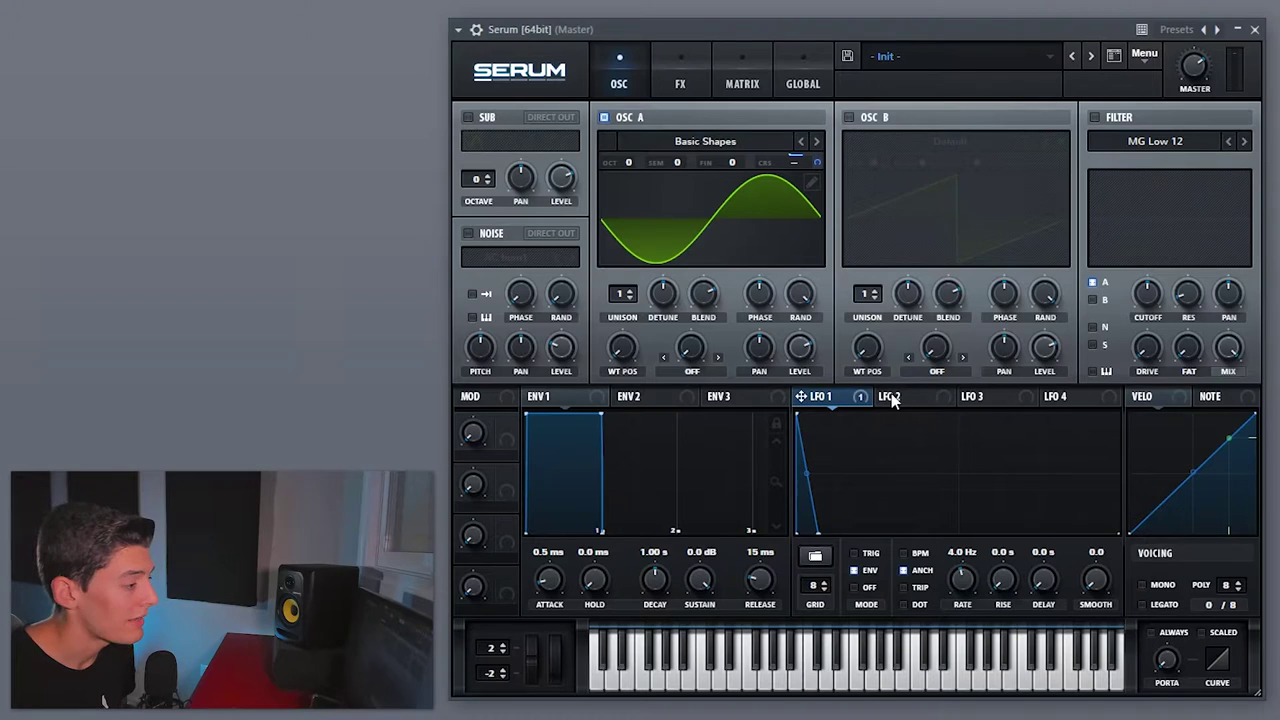
Assign LFO 2 to oscillator A's LEVEL knob
{"action": "left_click_drag", "start_coordinate": [893, 400], "coordinate": [779, 283]}
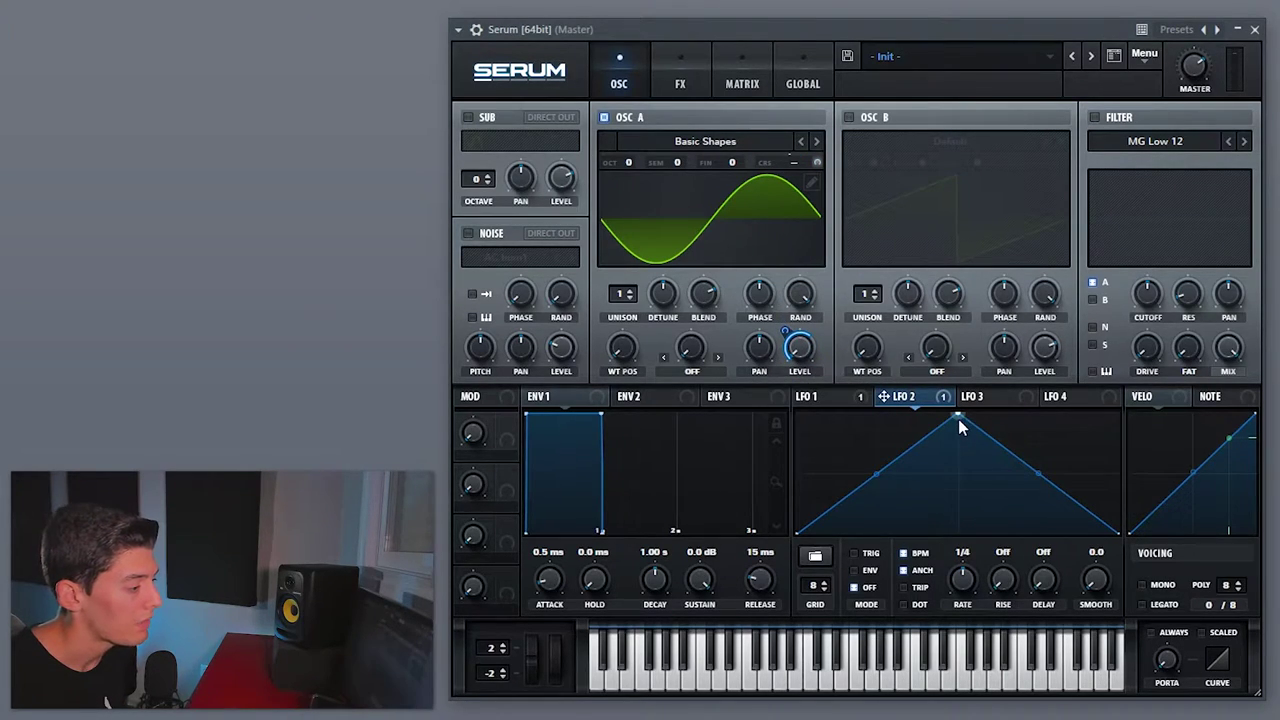
Shape LFO 2 into a convex ramp-down reaching zero about a third across
{"action": "left_click_drag", "start_coordinate": [958, 416], "coordinate": [798, 414]}
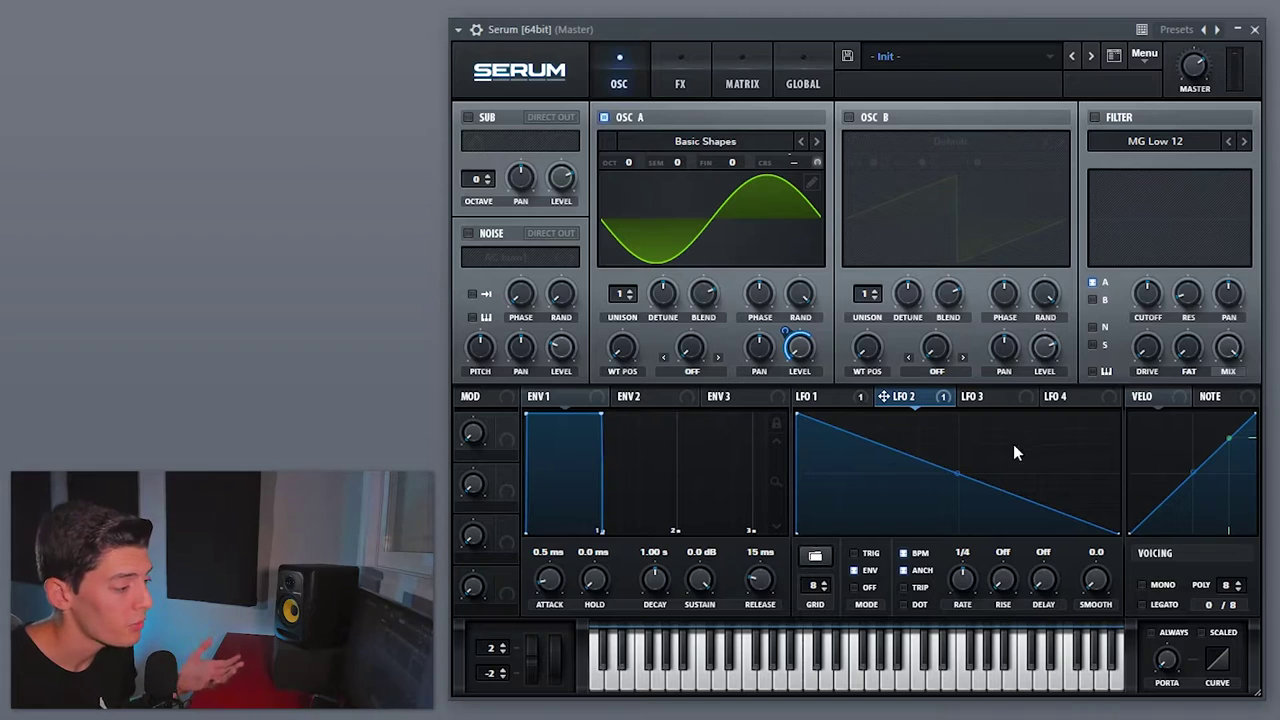
{"action": "left_click_drag", "start_coordinate": [954, 477], "coordinate": [960, 565]}
{"action": "left_click_drag", "start_coordinate": [875, 478], "coordinate": [922, 541]}
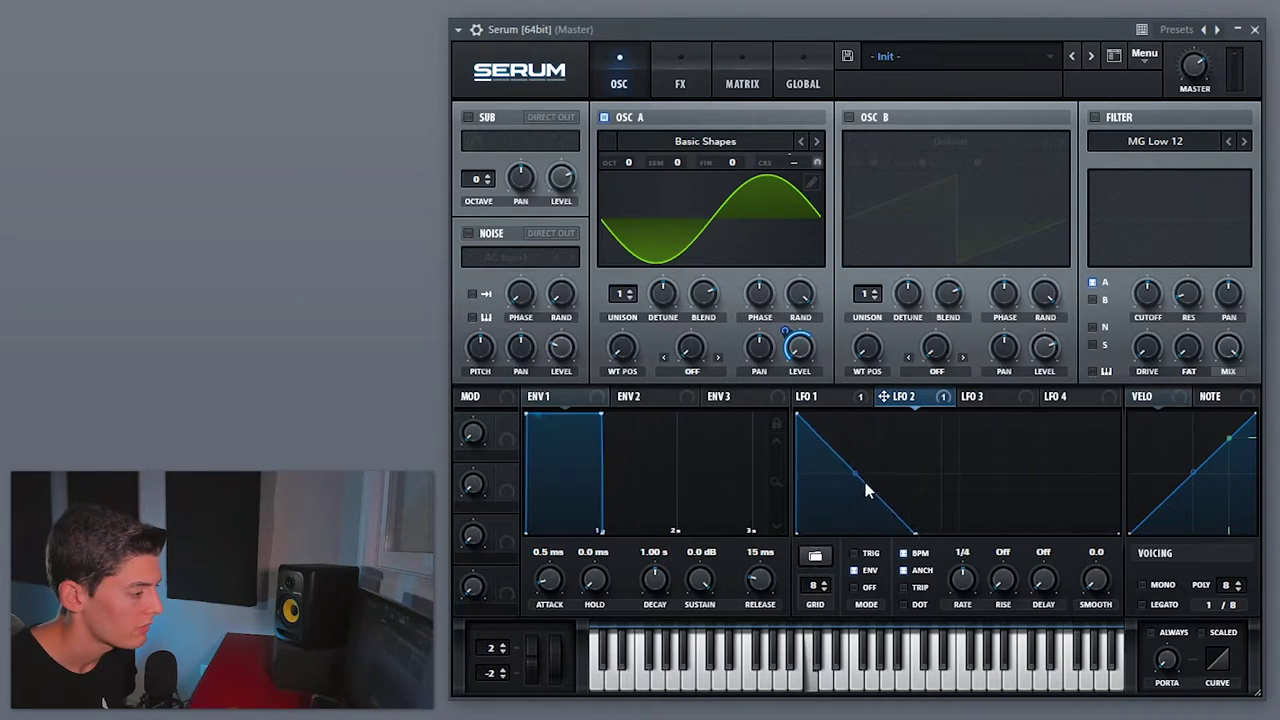
{"action": "left_click_drag", "start_coordinate": [857, 473], "coordinate": [864, 466]}
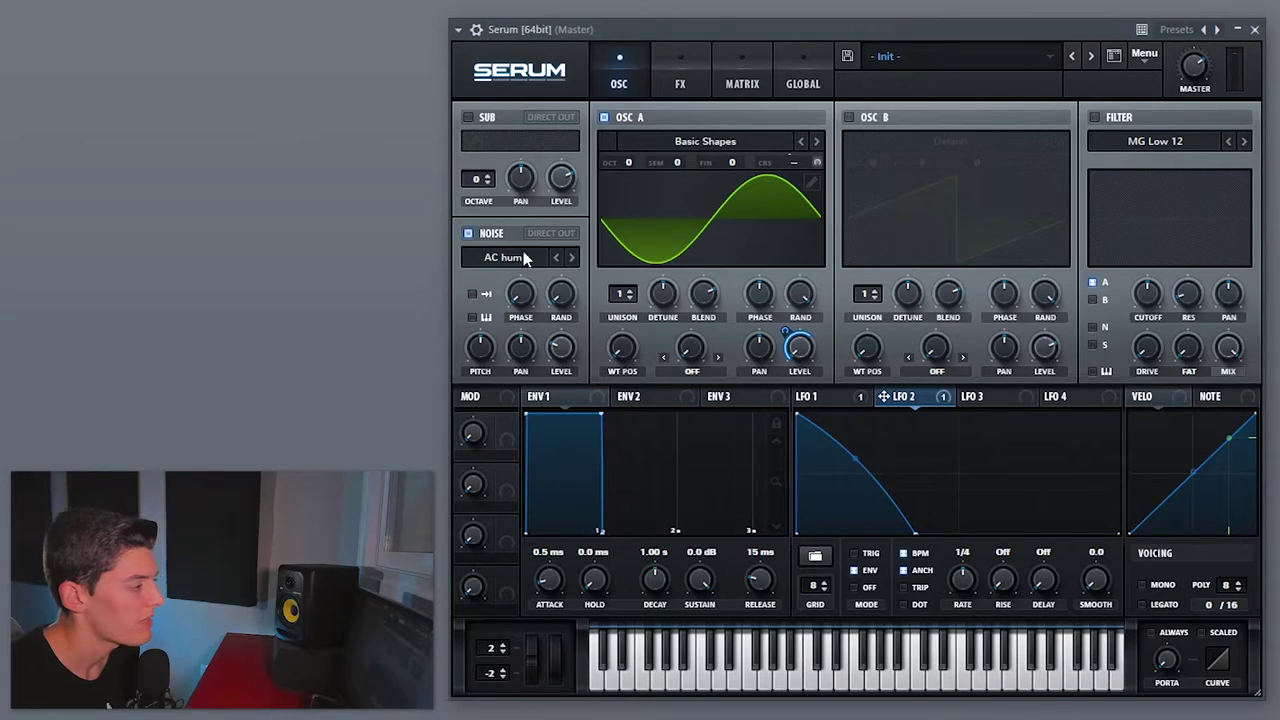
Load SH1 Noise from the Analog folder into the noise oscillator
{"action": "left_click", "coordinate": [509, 258]}
{"action": "mouse_move", "coordinate": [531, 297]}
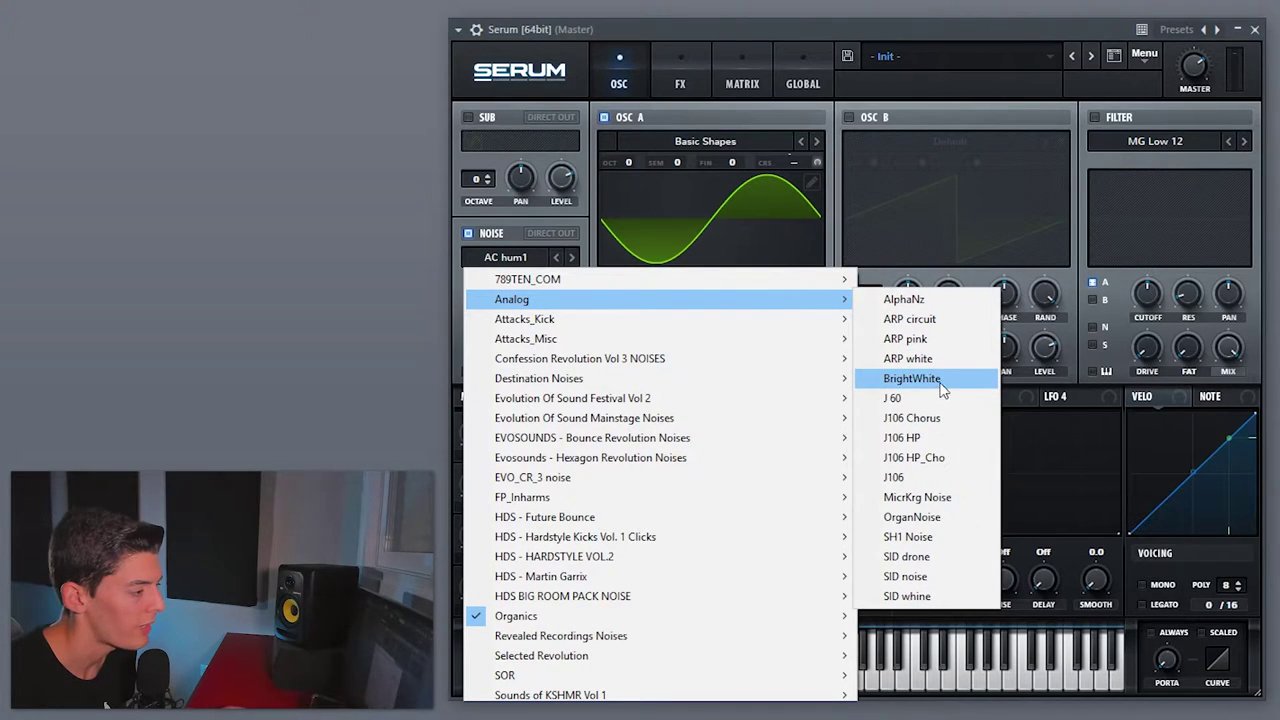
{"action": "left_click", "coordinate": [908, 538]}
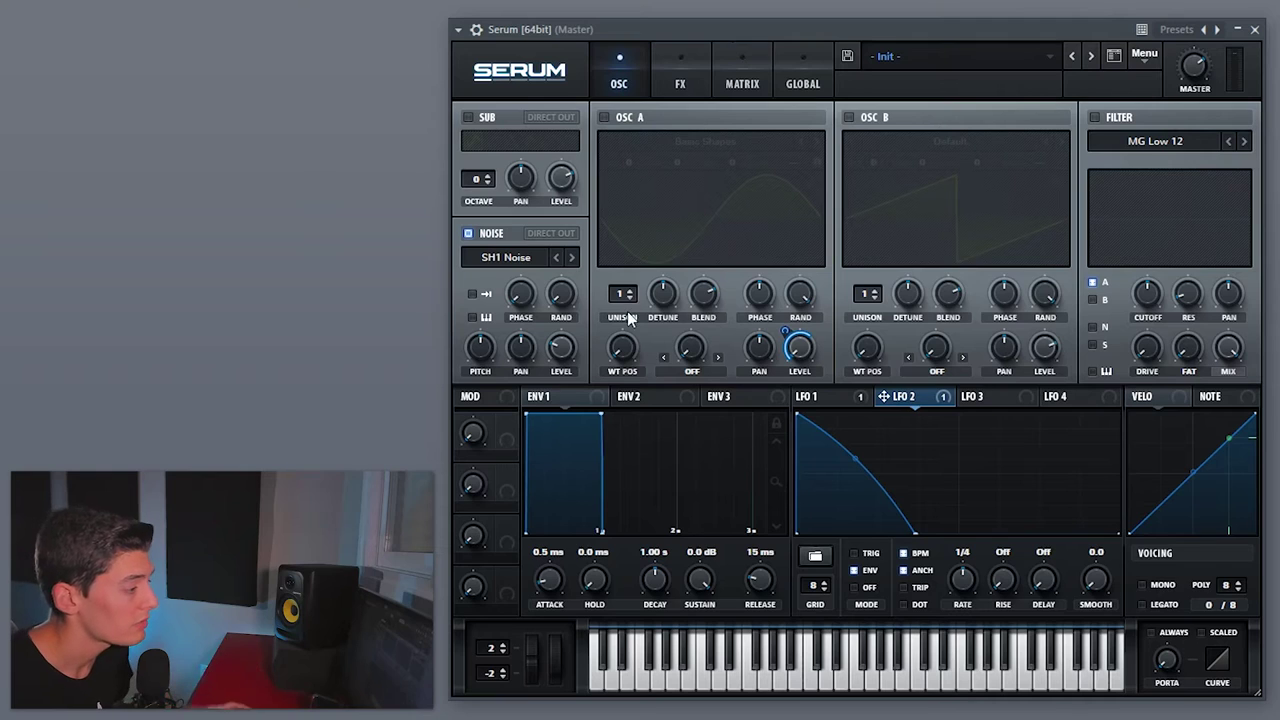
Turn LFO 3 into a descending ramp and check its assignment on noise level
{"action": "left_click", "coordinate": [975, 398]}
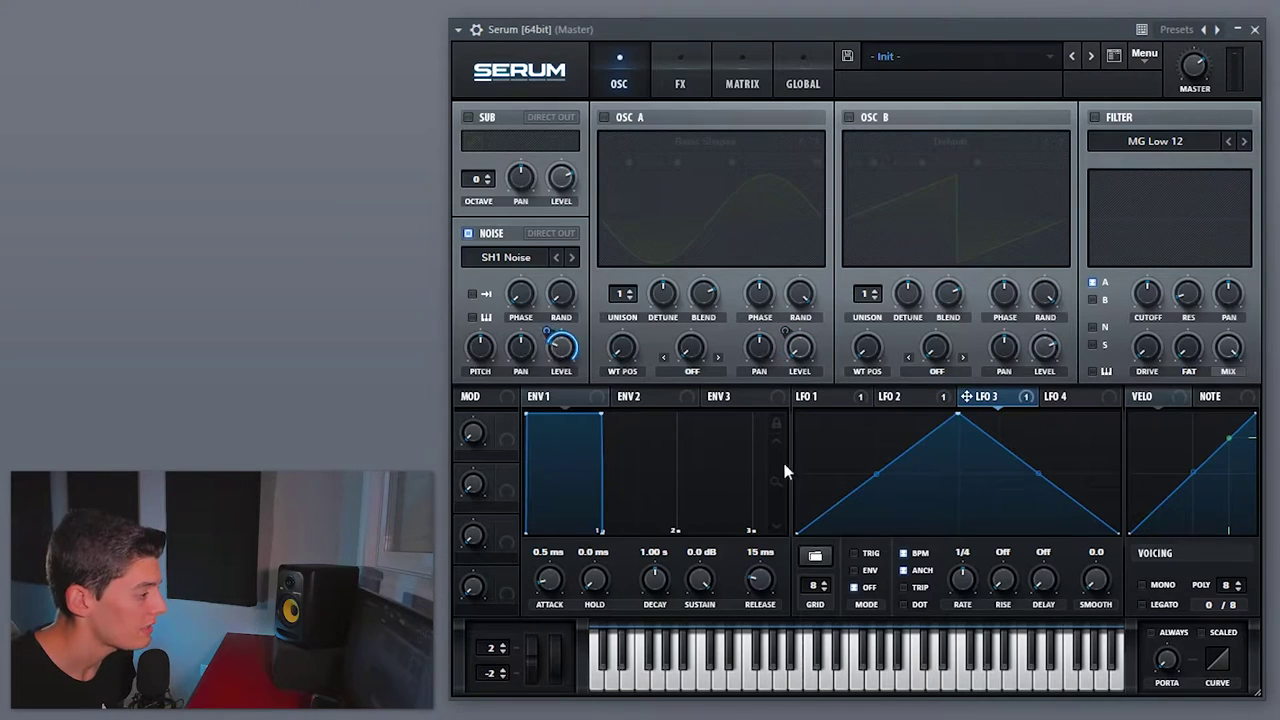
{"action": "left_click_drag", "start_coordinate": [944, 414], "coordinate": [797, 414]}
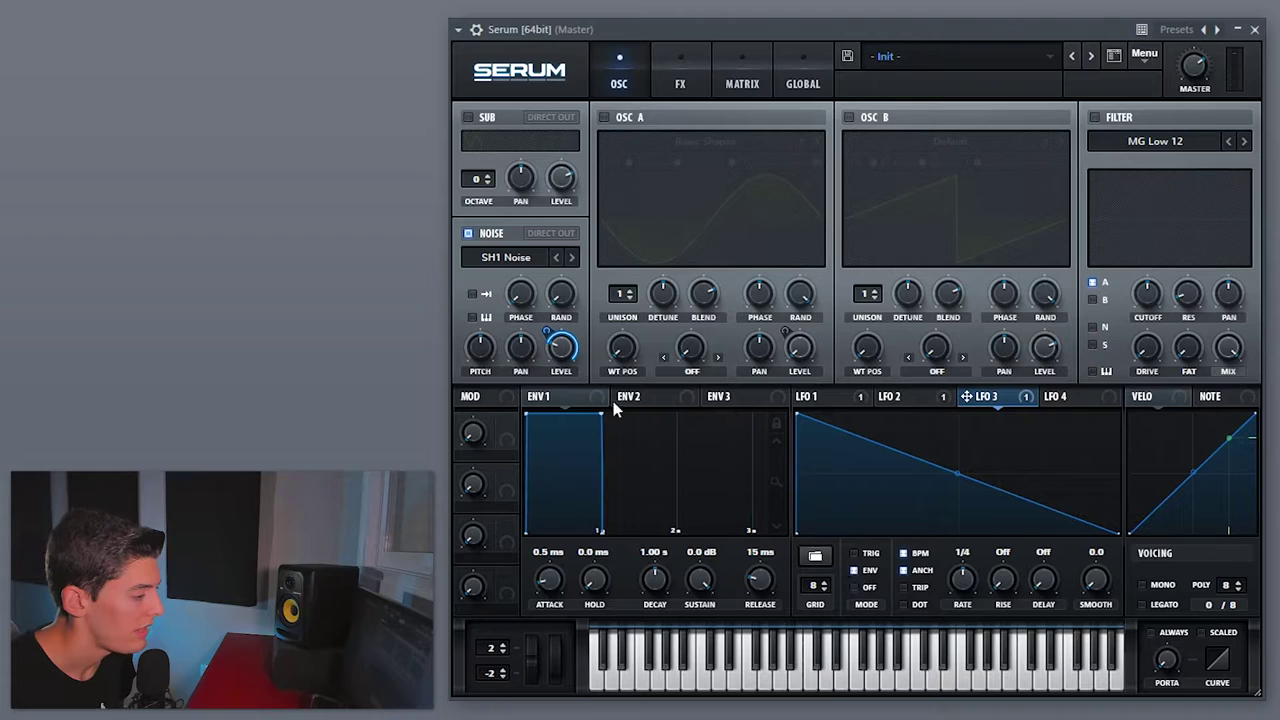
{"action": "mouse_move", "coordinate": [559, 345]}
{"action": "left_mouse_down"}
{"action": "mouse_move", "coordinate": [559, 516]}
{"action": "mouse_move", "coordinate": [558, 333]}
{"action": "left_mouse_up"}
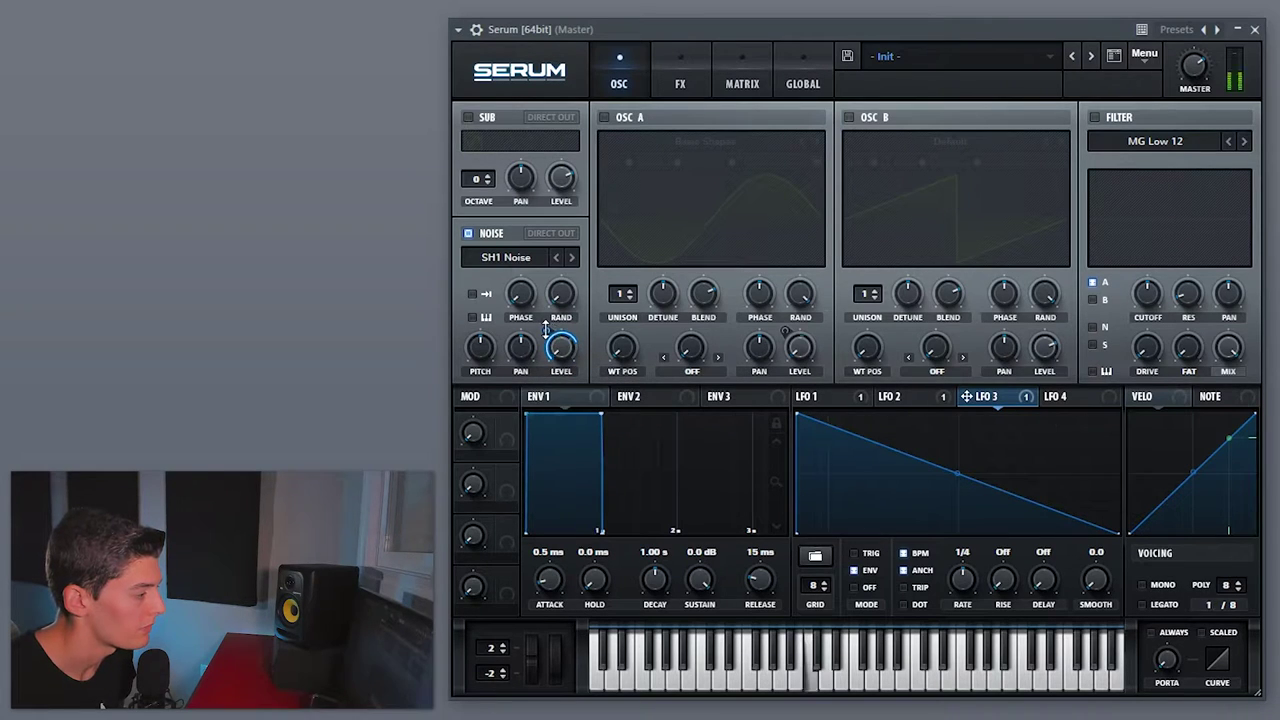
{"action": "right_click", "coordinate": [546, 330]}
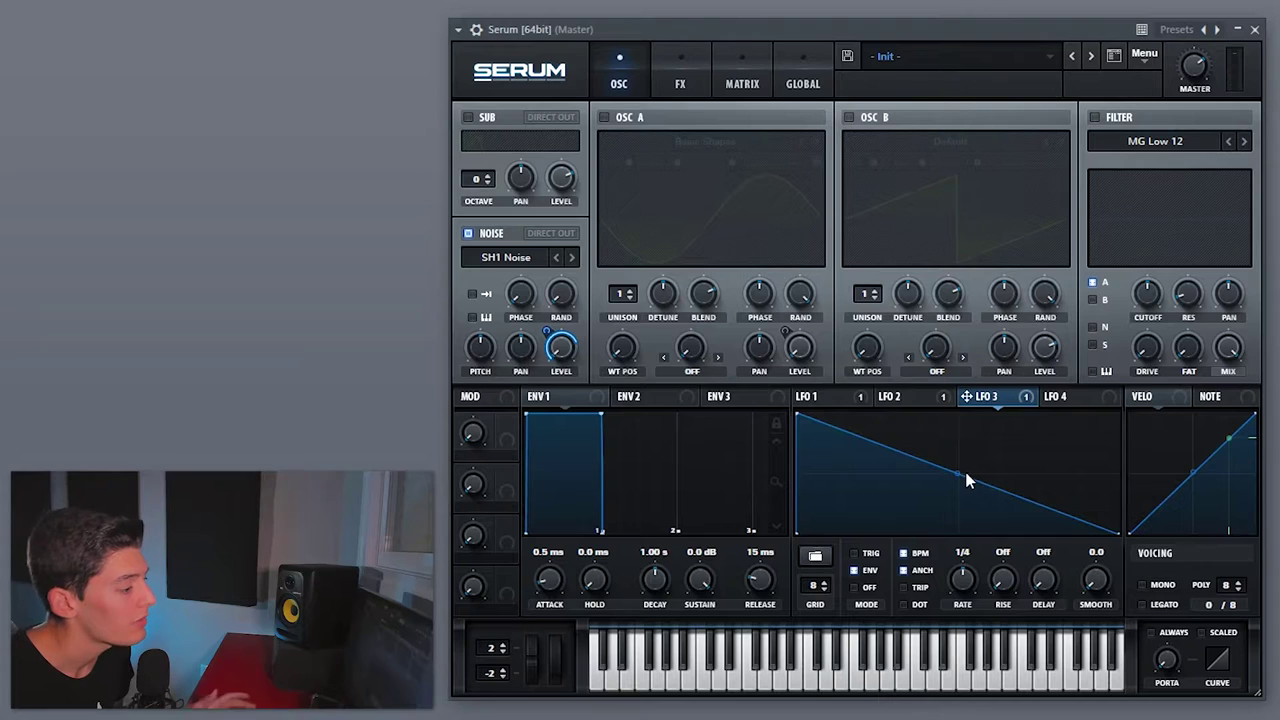
Bend LFO 3's ramp into a concave tail with an extra curve node
{"action": "left_click_drag", "start_coordinate": [958, 473], "coordinate": [959, 492]}
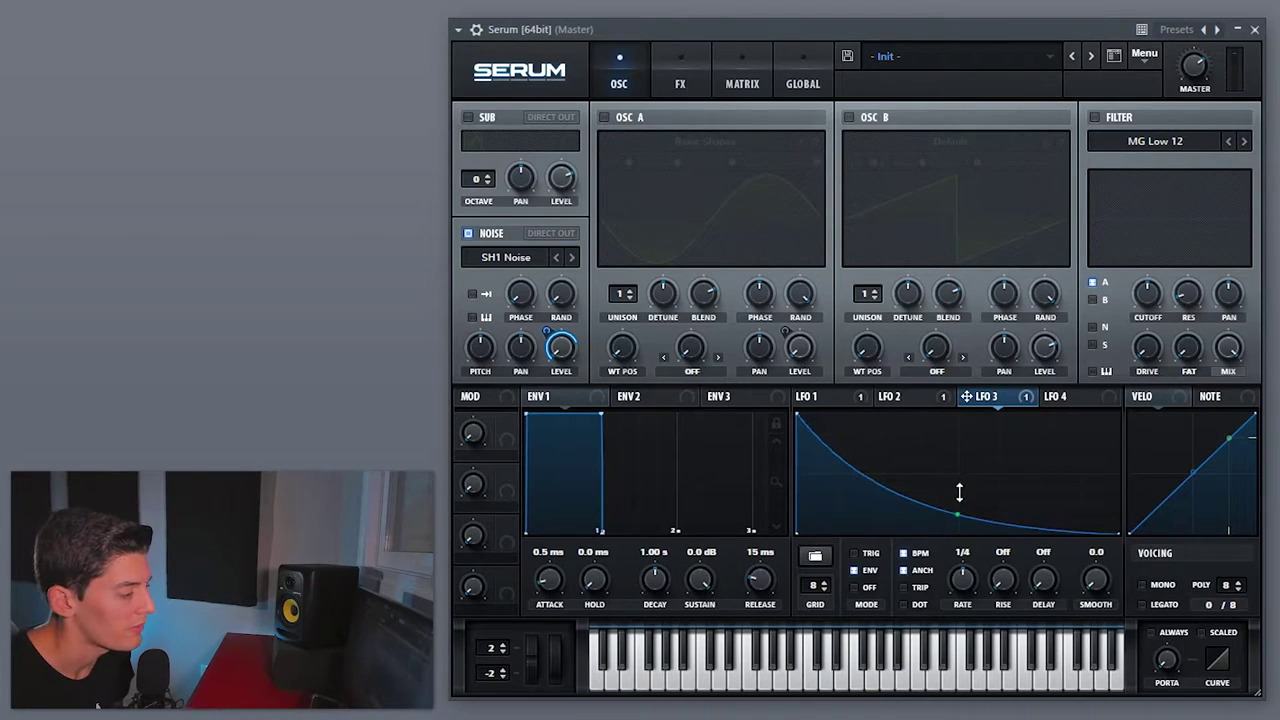
{"action": "double_click", "coordinate": [893, 510]}
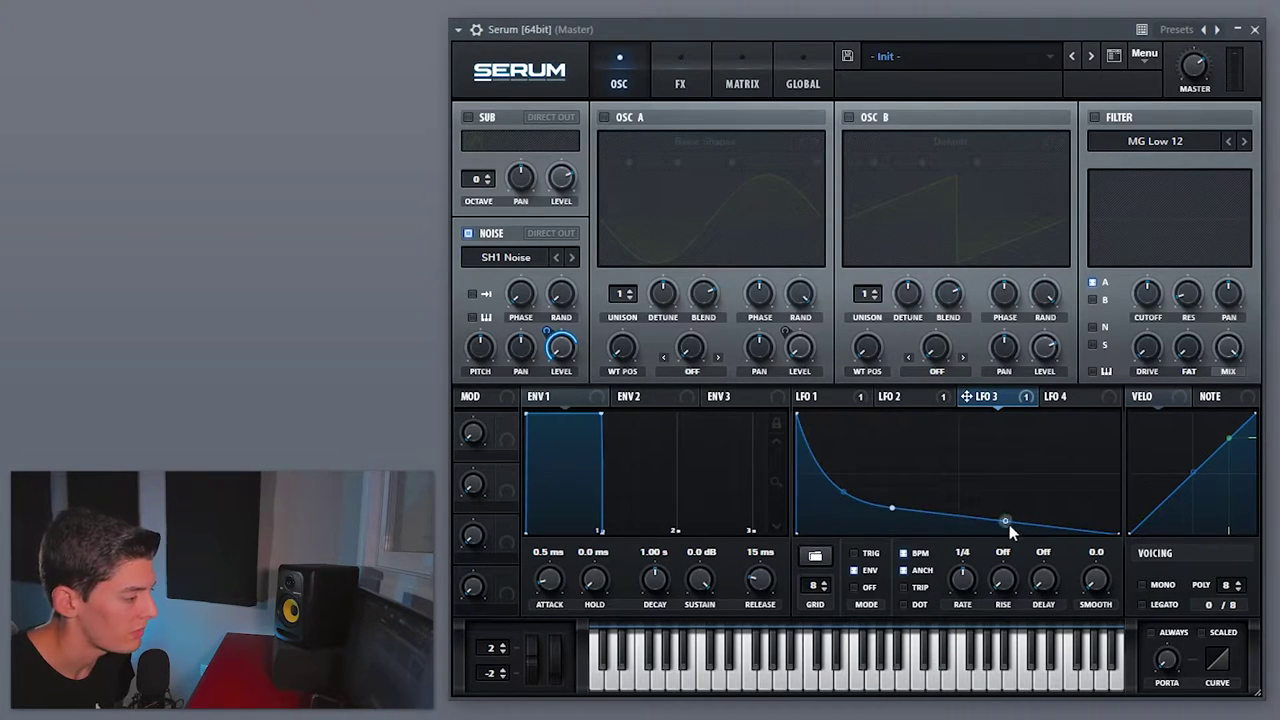
{"action": "left_click_drag", "start_coordinate": [844, 495], "coordinate": [843, 484]}
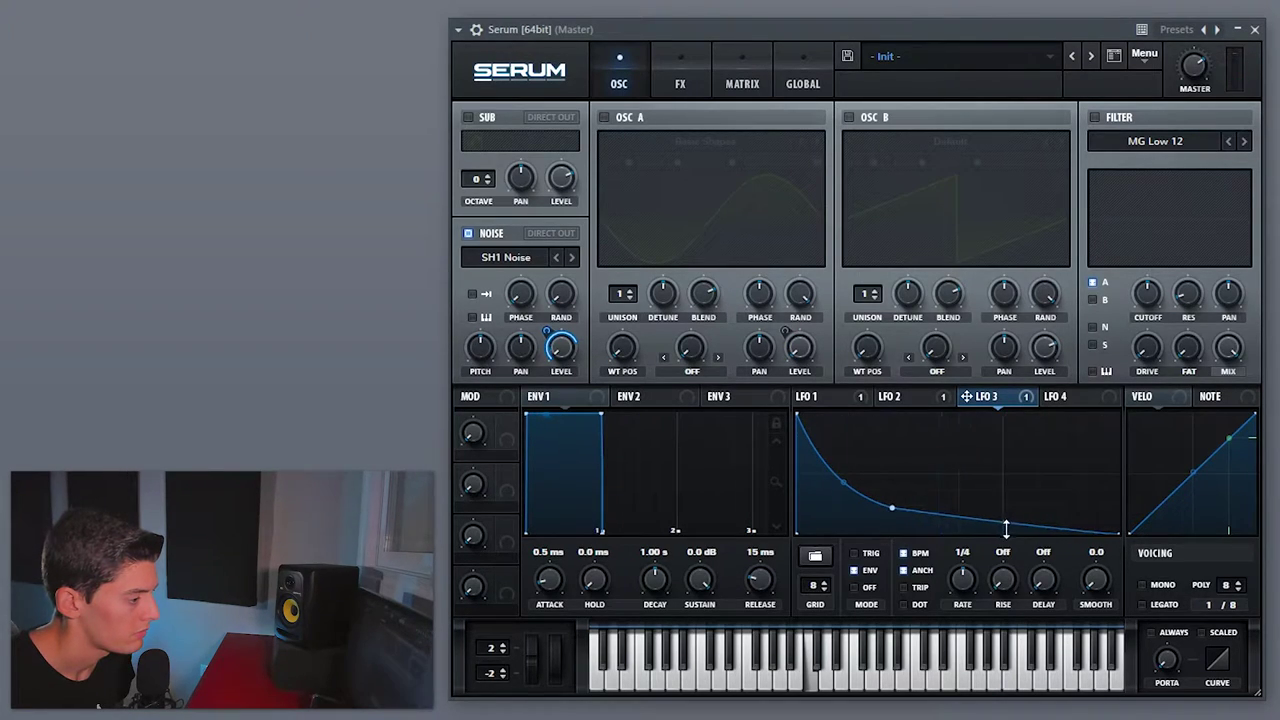
{"action": "left_click", "coordinate": [479, 357]}
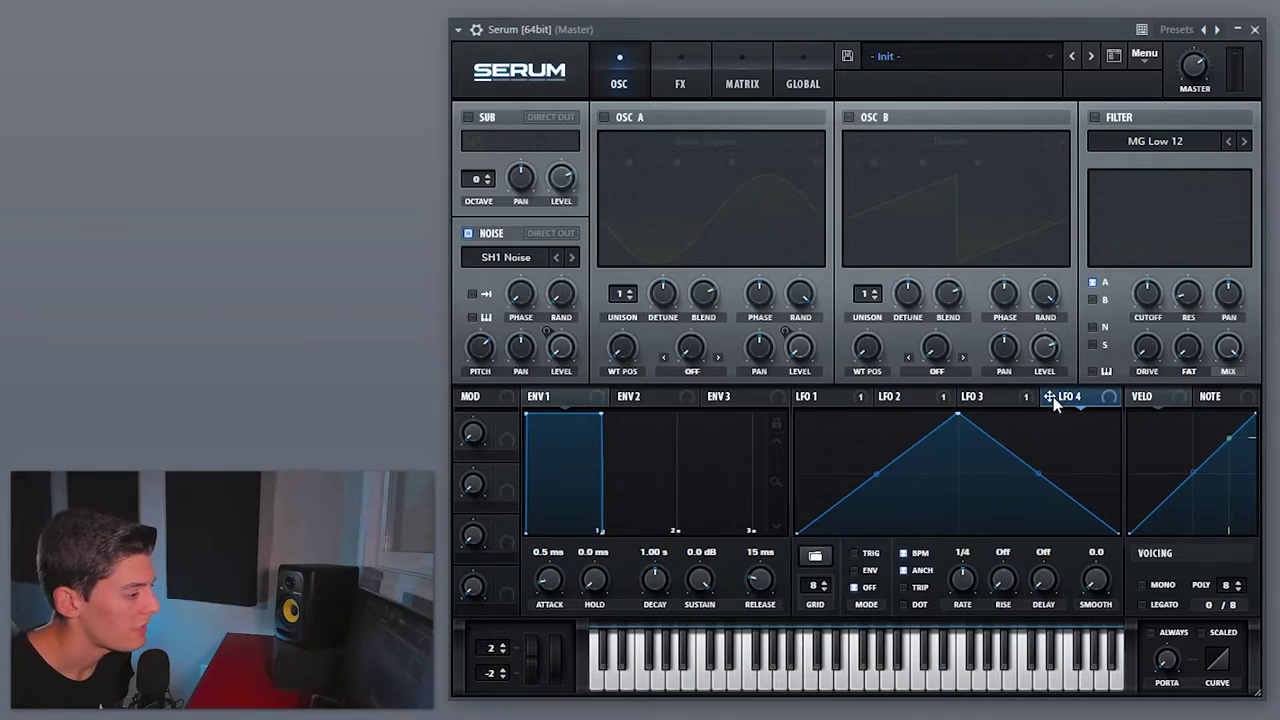
Assign LFO 4 to noise pitch, then enable oscillator A at octave 0, -1 semitone
{"action": "left_click_drag", "start_coordinate": [505, 372], "coordinate": [480, 348]}
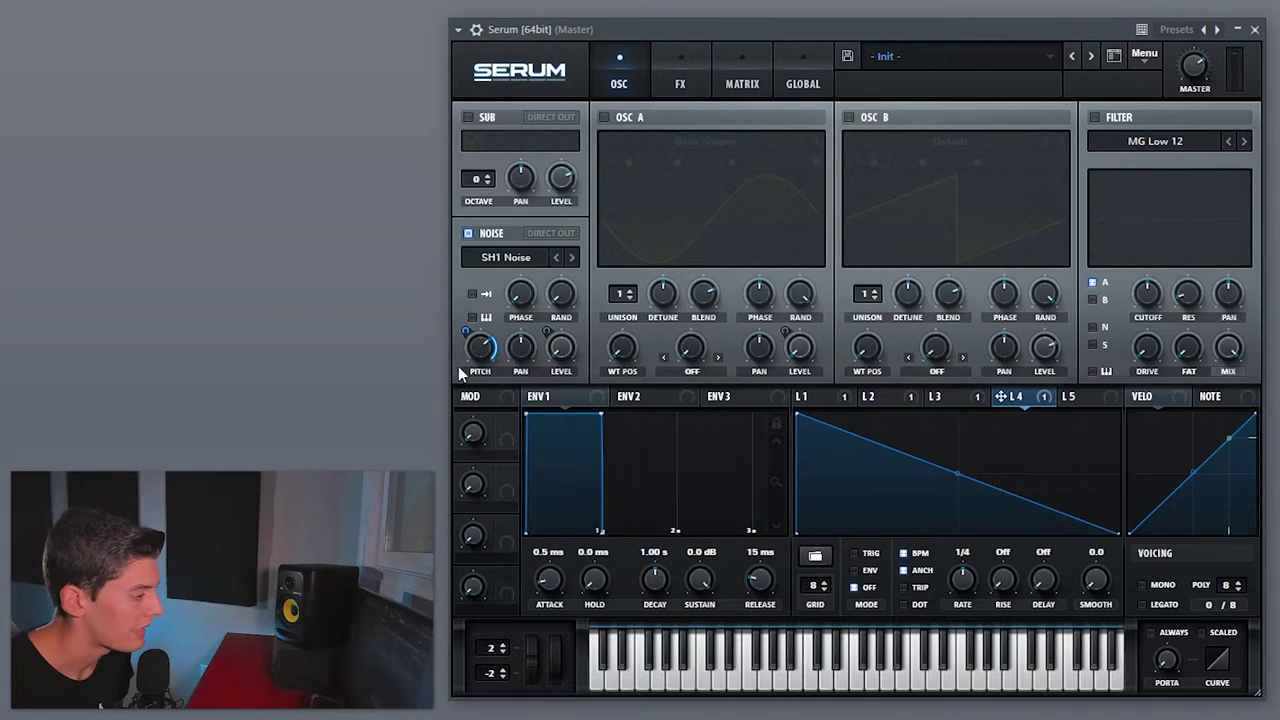
{"action": "mouse_move", "coordinate": [480, 380]}
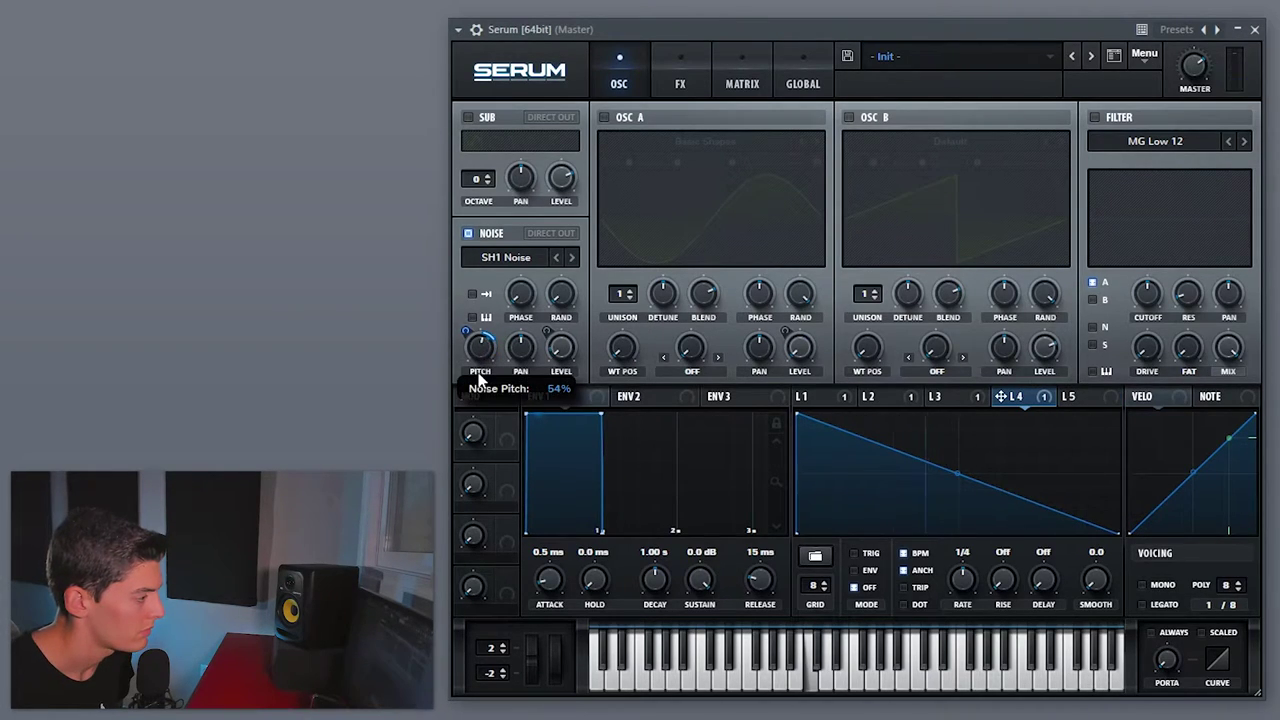
{"action": "left_click", "coordinate": [604, 118]}
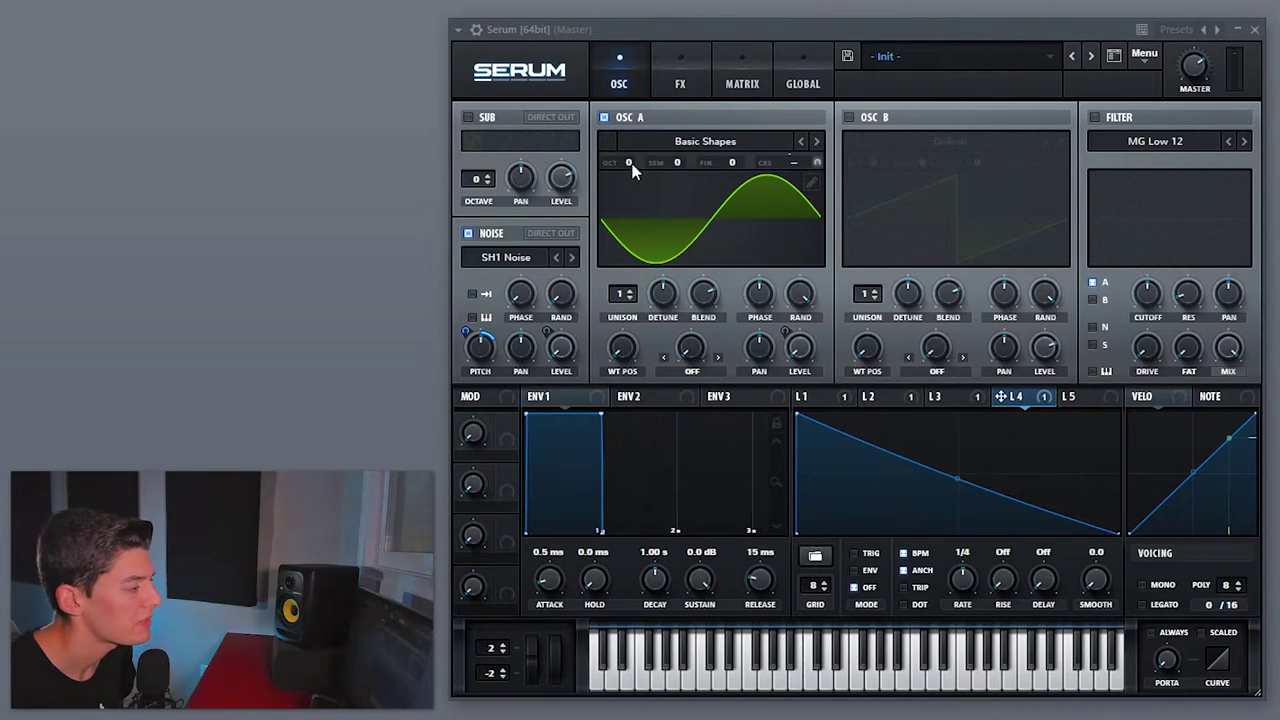
{"action": "mouse_move", "coordinate": [632, 181]}
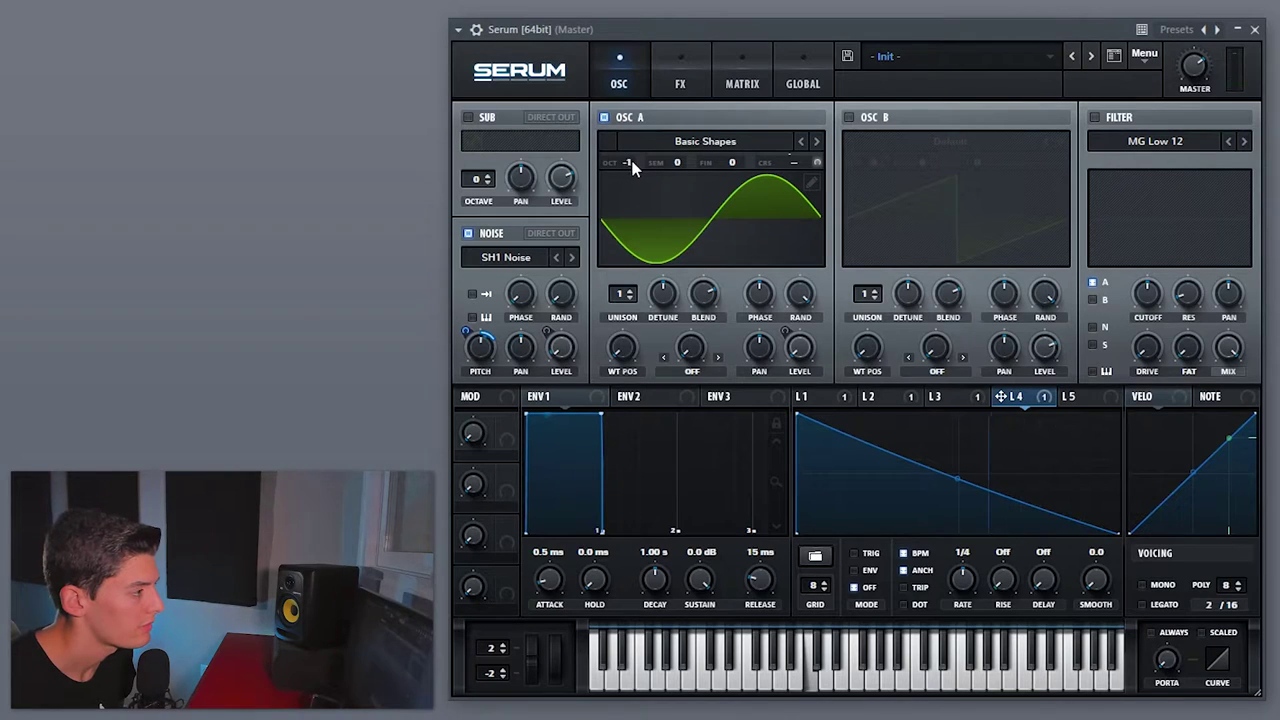
{"action": "double_click", "coordinate": [631, 162]}
{"action": "left_click_drag", "start_coordinate": [673, 163], "coordinate": [681, 174]}
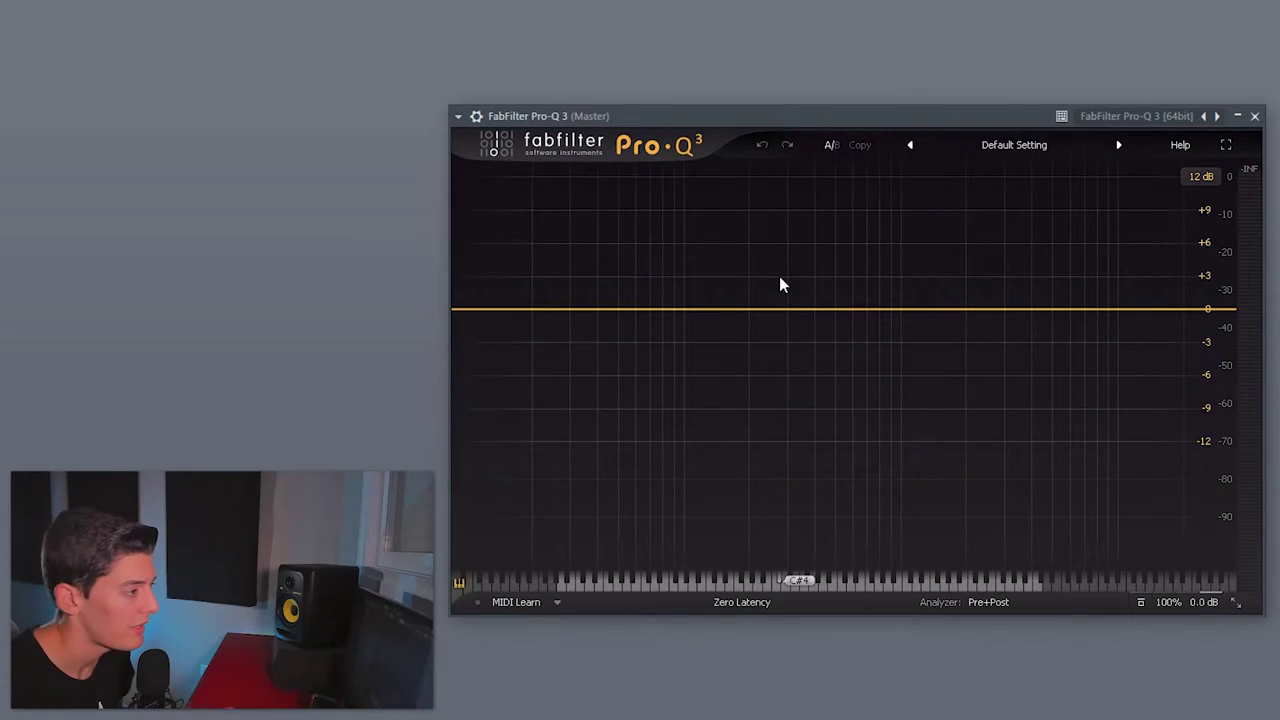
Mark the spectral peak near 237.65 Hz in Pro-Q 3, then retune oscillator A to -5 semitones
{"action": "key", "text": "space"}
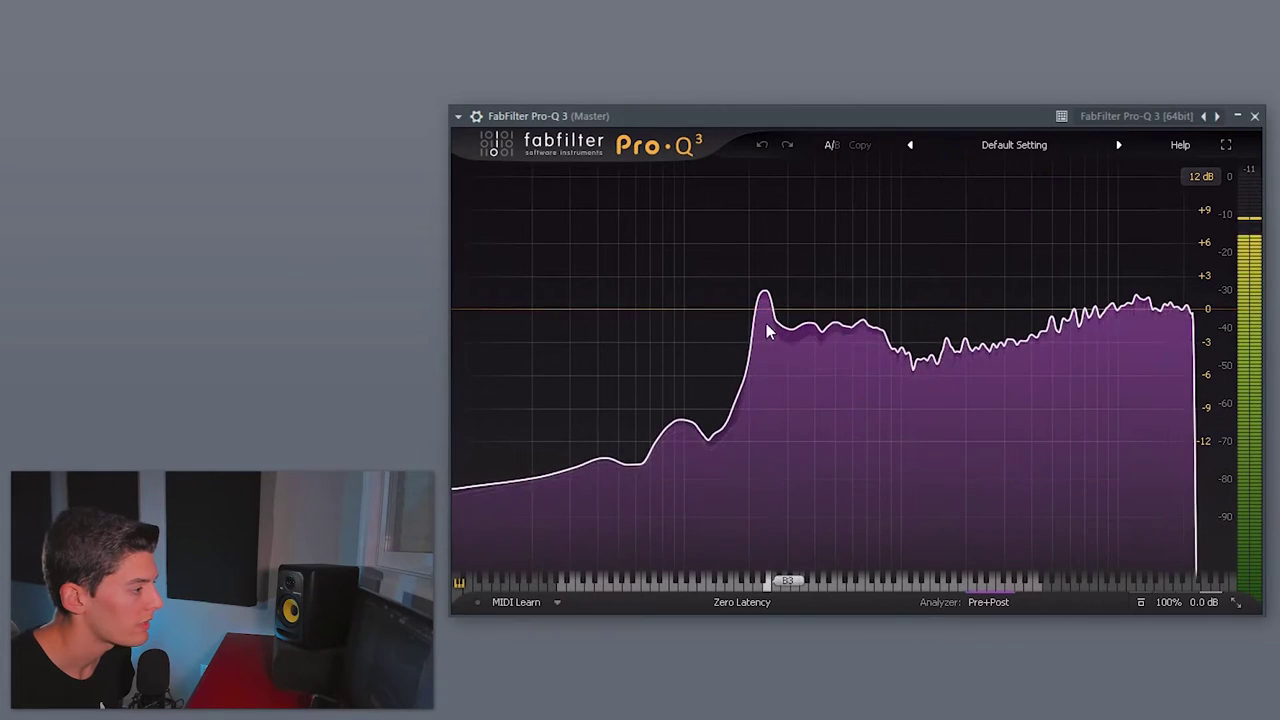
{"action": "left_click", "coordinate": [765, 270]}
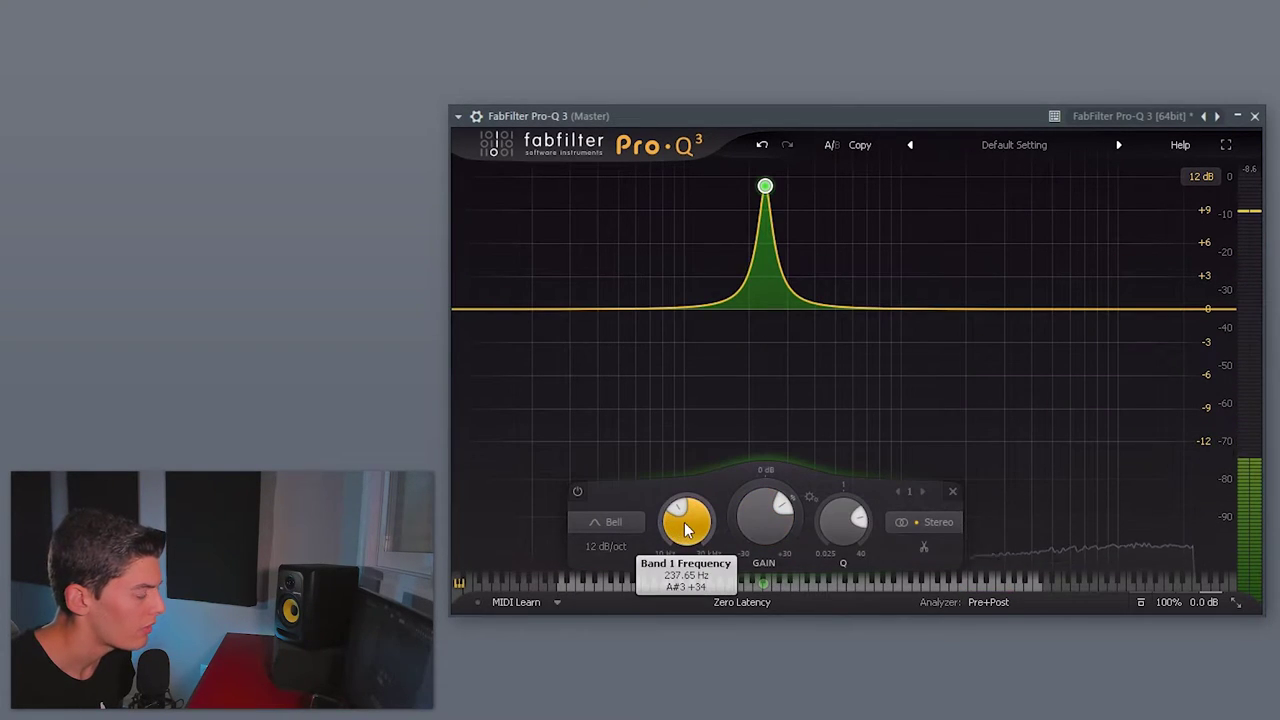
{"action": "mouse_move", "coordinate": [683, 523]}
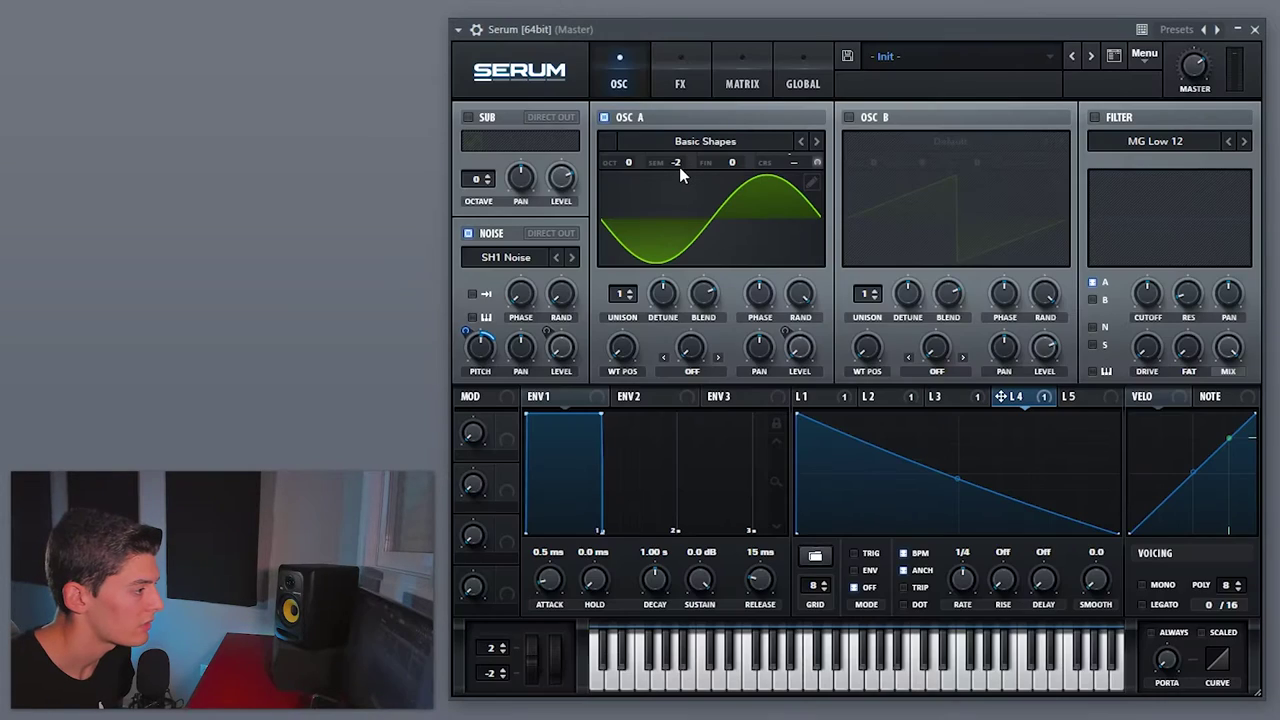
{"action": "mouse_move", "coordinate": [678, 169]}
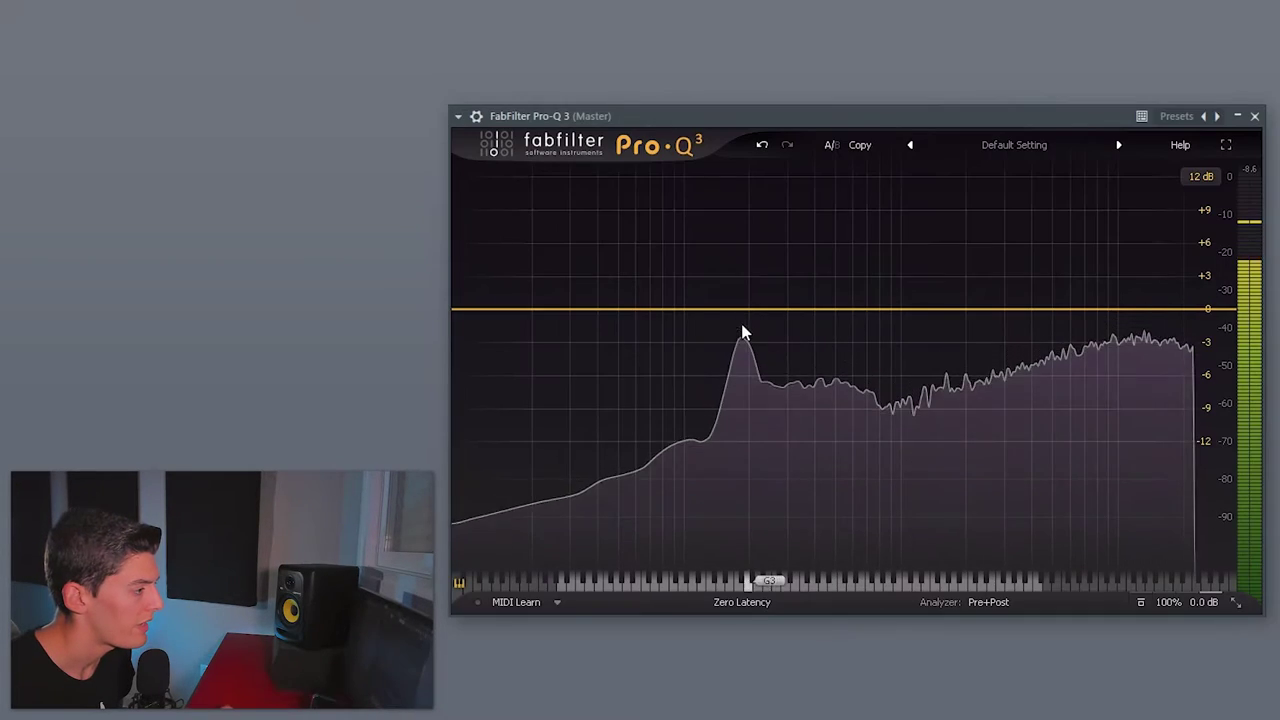
{"action": "left_click", "coordinate": [740, 333]}
{"action": "mouse_move", "coordinate": [667, 520]}
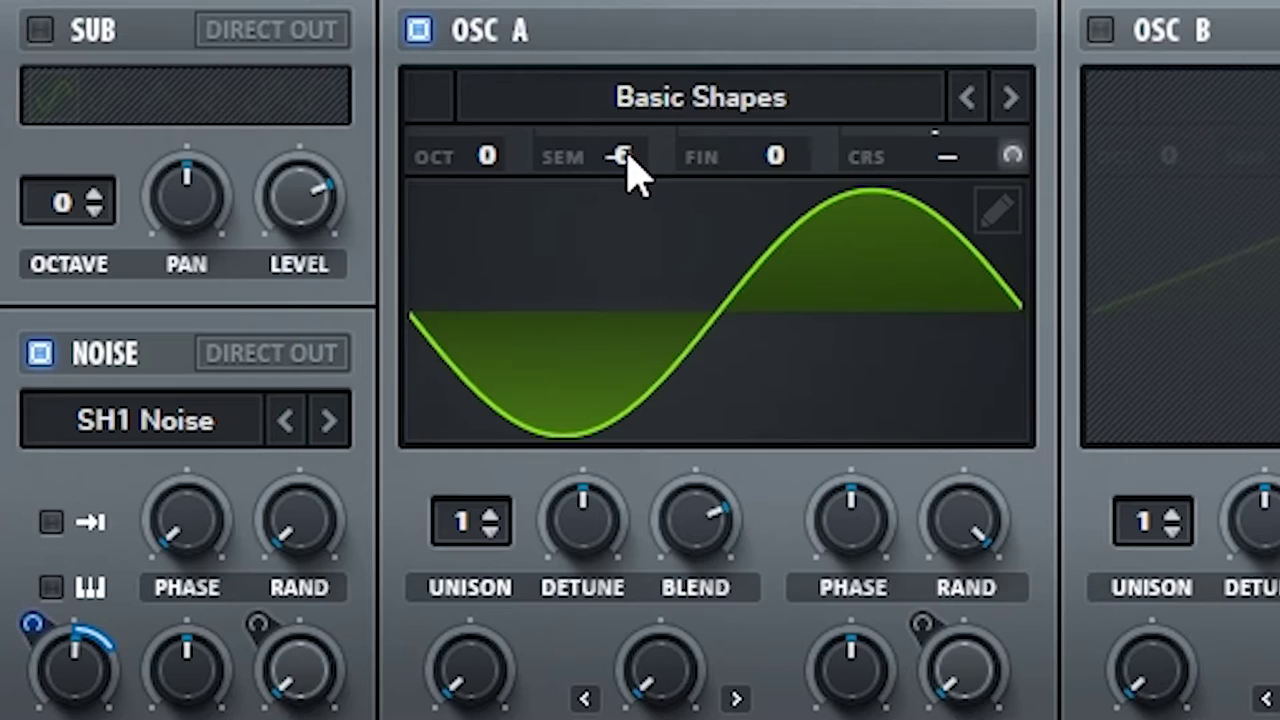
{"action": "left_click_drag", "start_coordinate": [626, 163], "coordinate": [634, 160]}
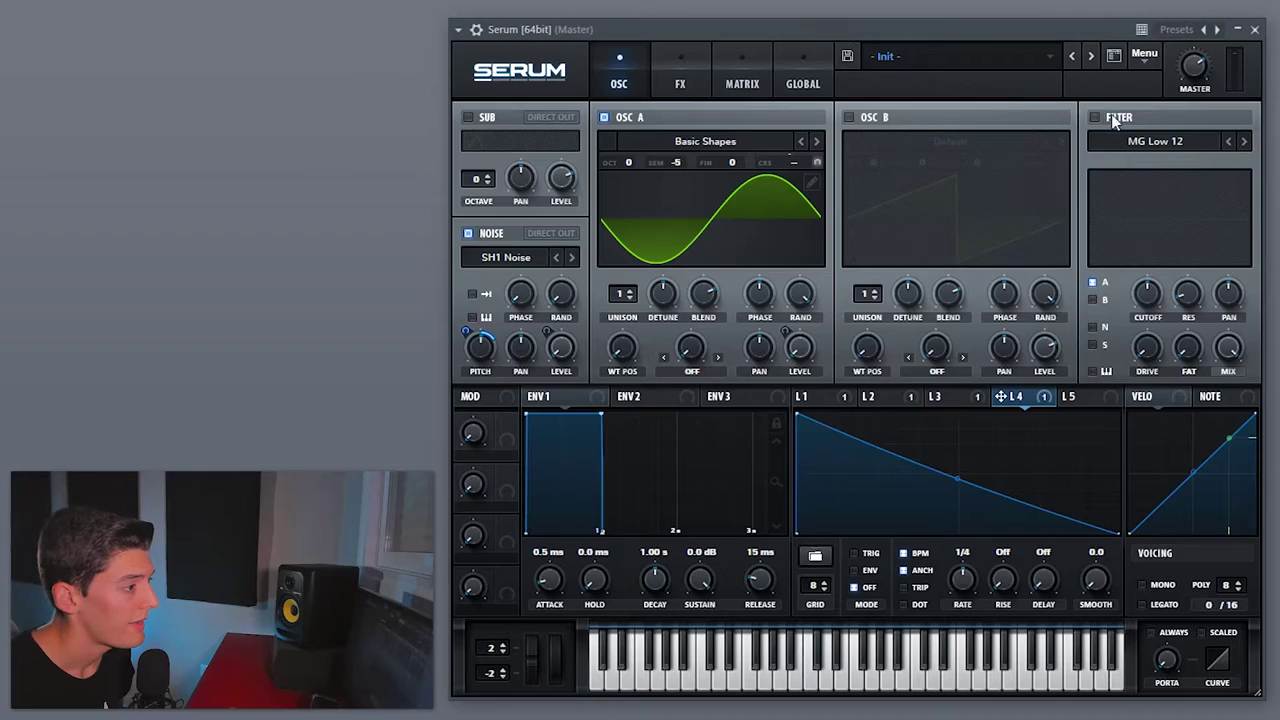
Set the filter to High 18 on the noise oscillator only, comparing it off and on
{"action": "left_click", "coordinate": [1095, 117]}
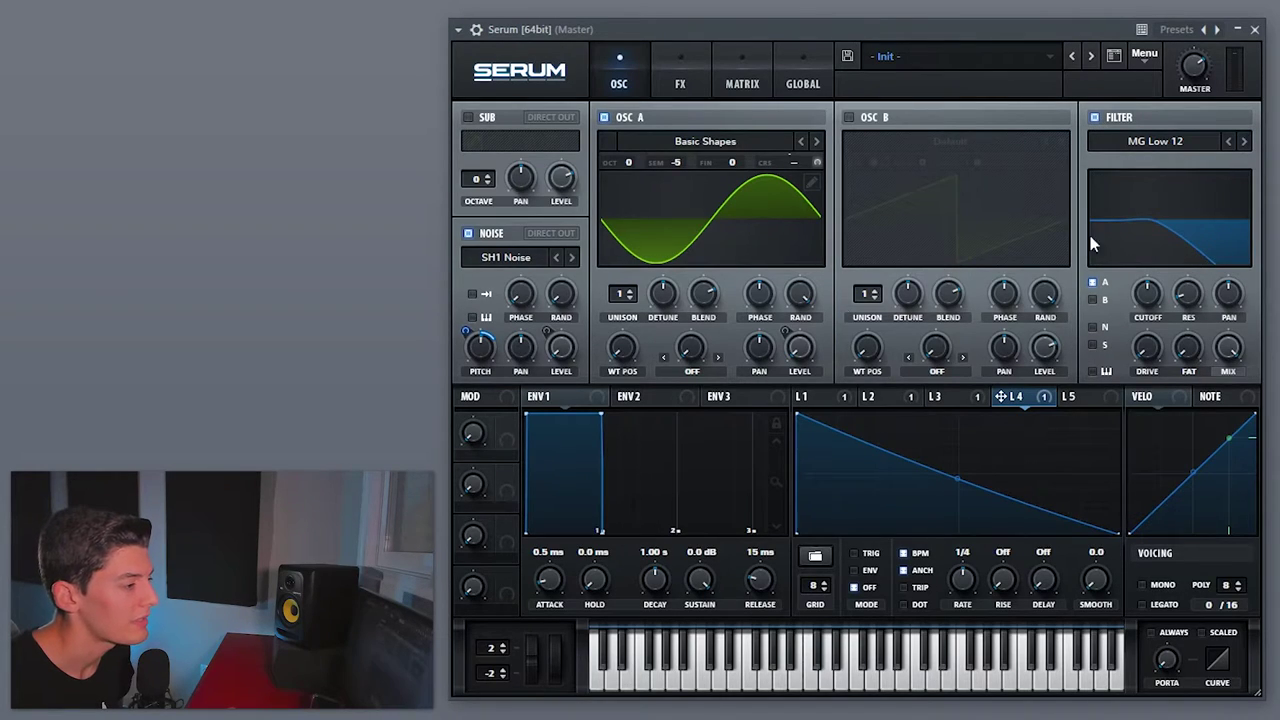
{"action": "left_click", "coordinate": [1244, 142]}
{"action": "left_click", "coordinate": [1244, 142]}
{"action": "left_click", "coordinate": [1244, 142]}
{"action": "left_click", "coordinate": [1245, 142]}
{"action": "left_click", "coordinate": [1245, 142]}
{"action": "left_click", "coordinate": [1245, 142]}
{"action": "left_click", "coordinate": [1246, 142]}
{"action": "left_click", "coordinate": [1246, 142]}
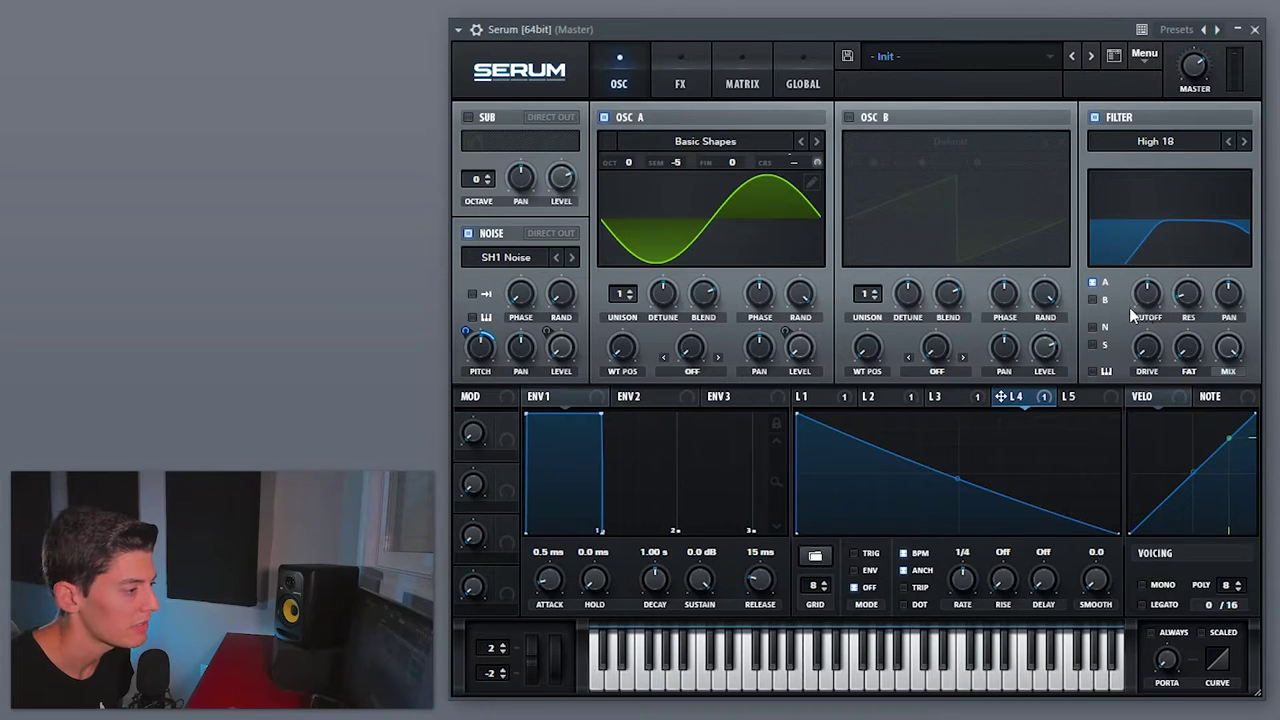
{"action": "left_click", "coordinate": [1093, 283]}
{"action": "left_click", "coordinate": [1093, 327]}
{"action": "left_click", "coordinate": [1095, 117]}
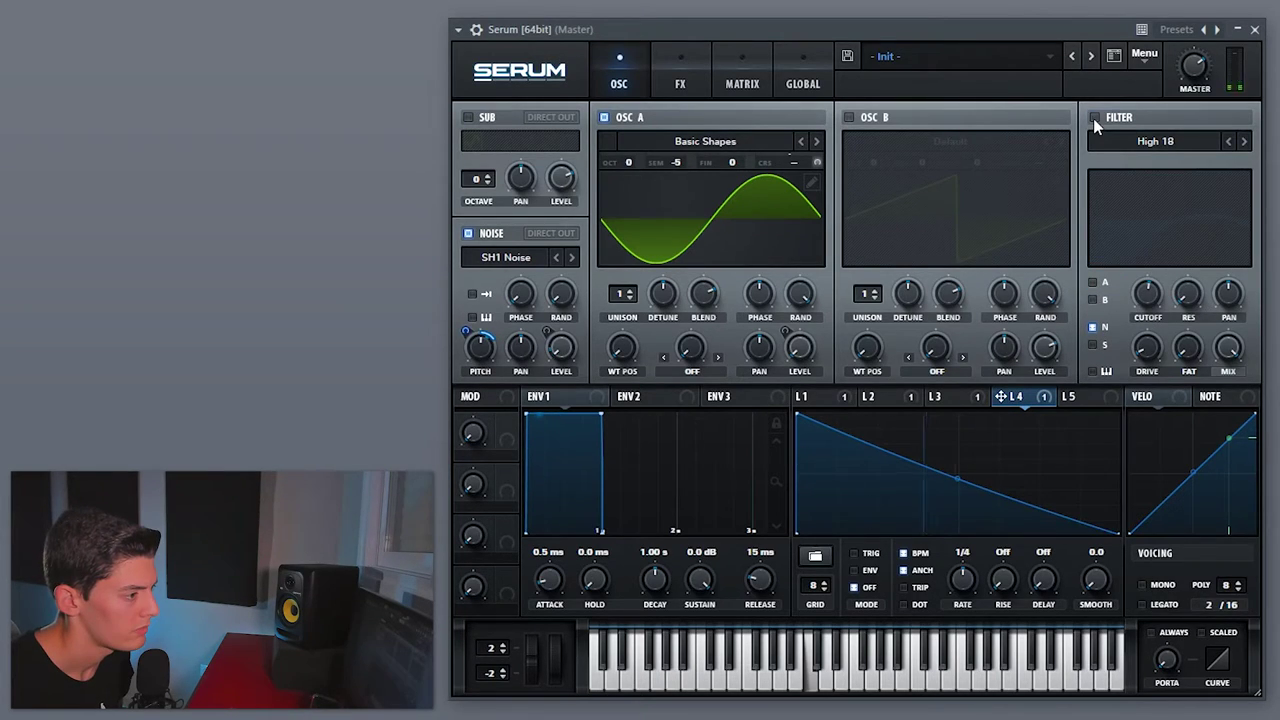
{"action": "left_click", "coordinate": [1094, 117]}
Add a Tube distortion with a 13290 Hz pre-filter, raised drive and 61% mix
{"action": "left_click", "coordinate": [681, 84]}
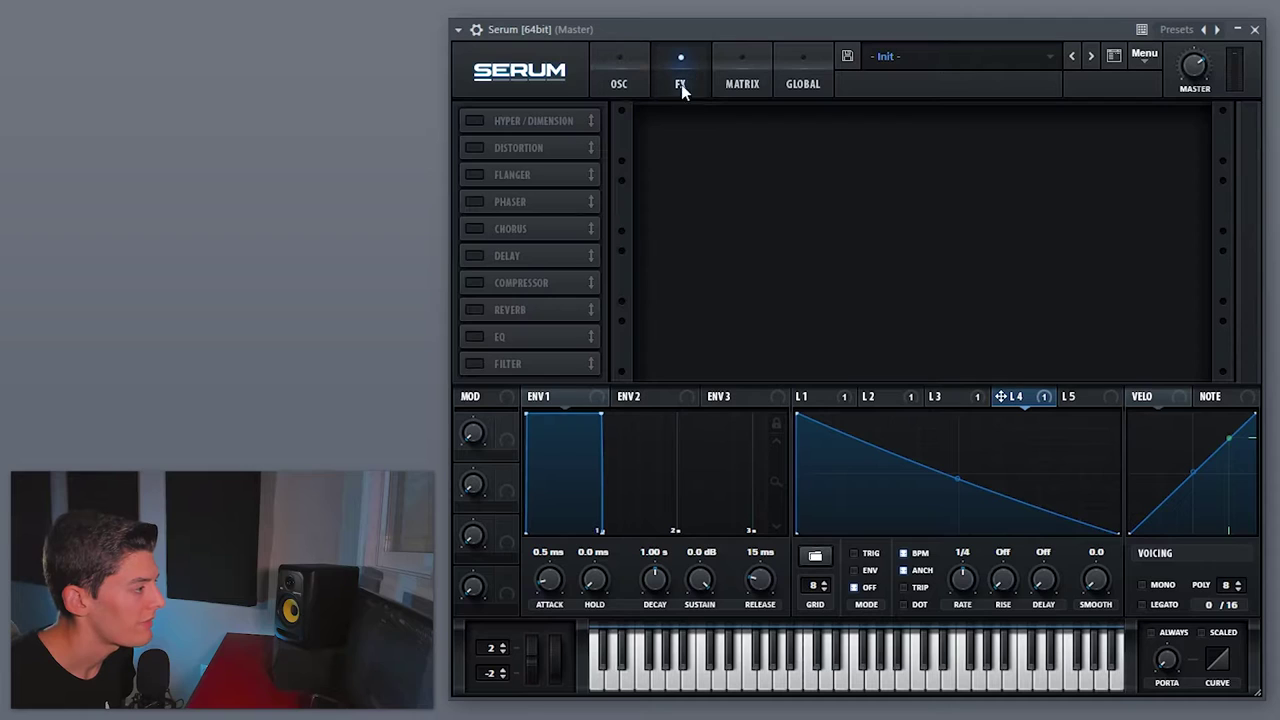
{"action": "left_click", "coordinate": [475, 147]}
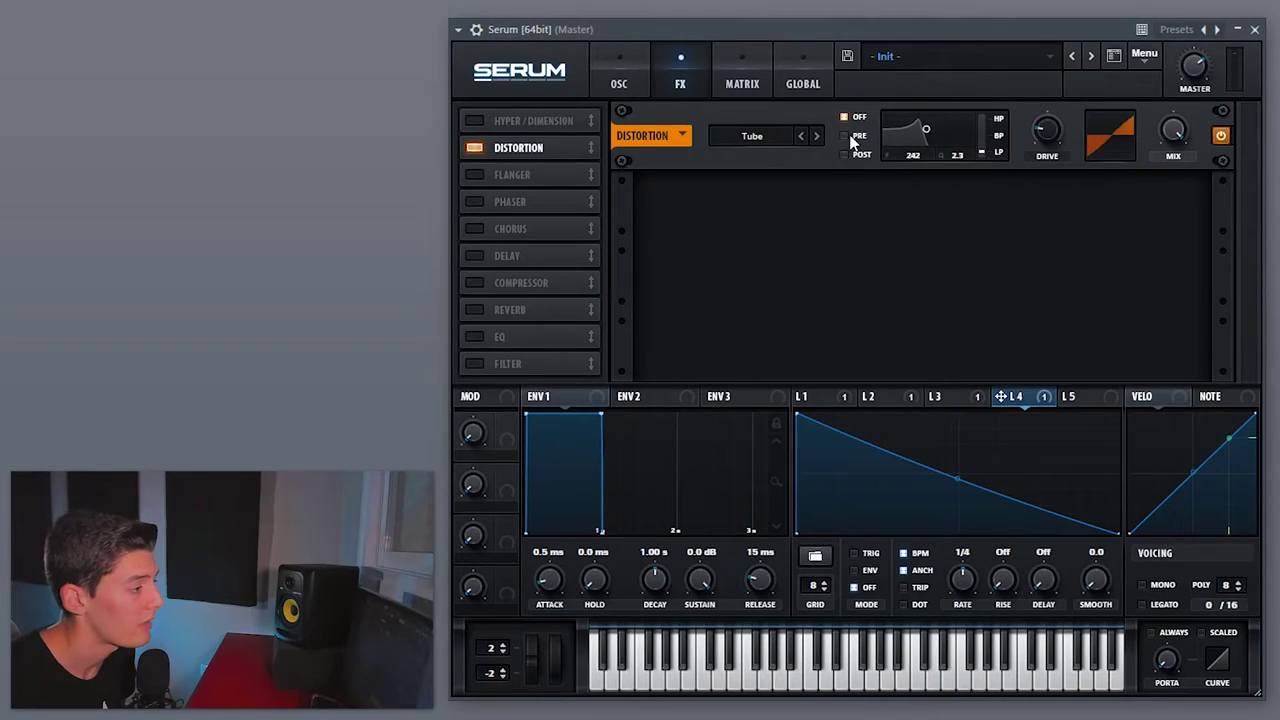
{"action": "left_click", "coordinate": [851, 137]}
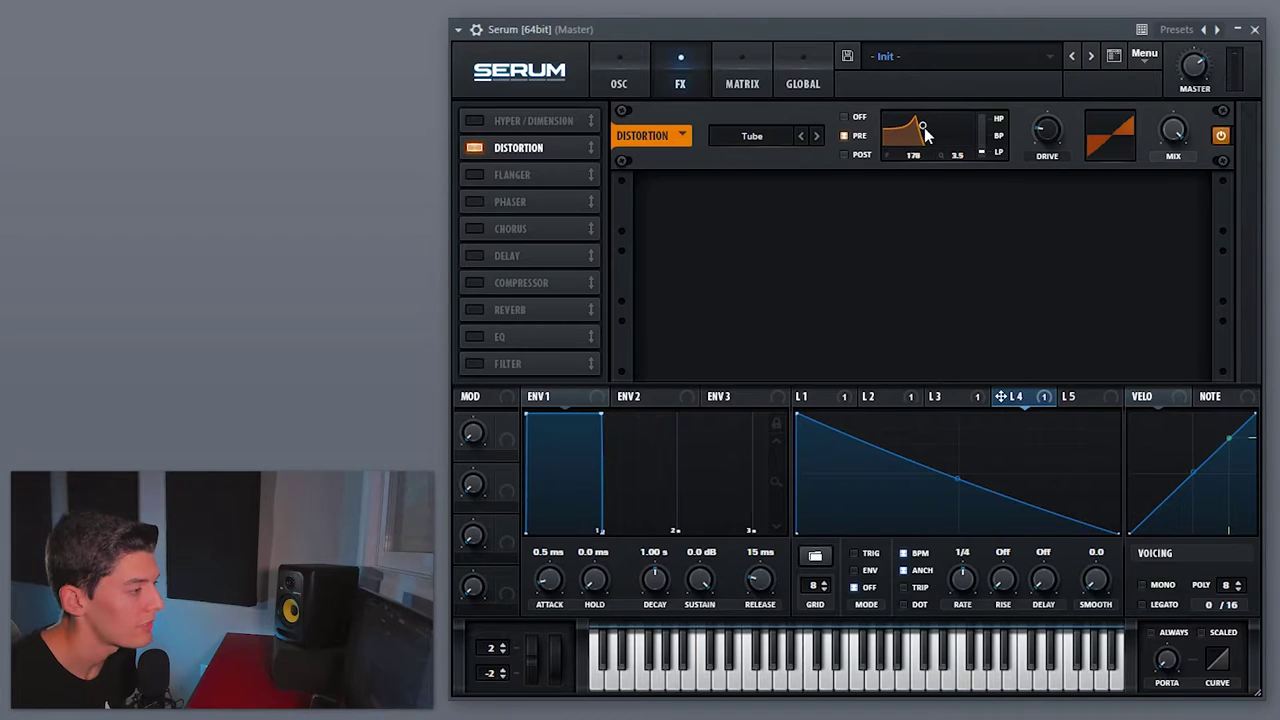
{"action": "left_click_drag", "start_coordinate": [1048, 143], "coordinate": [1046, 94]}
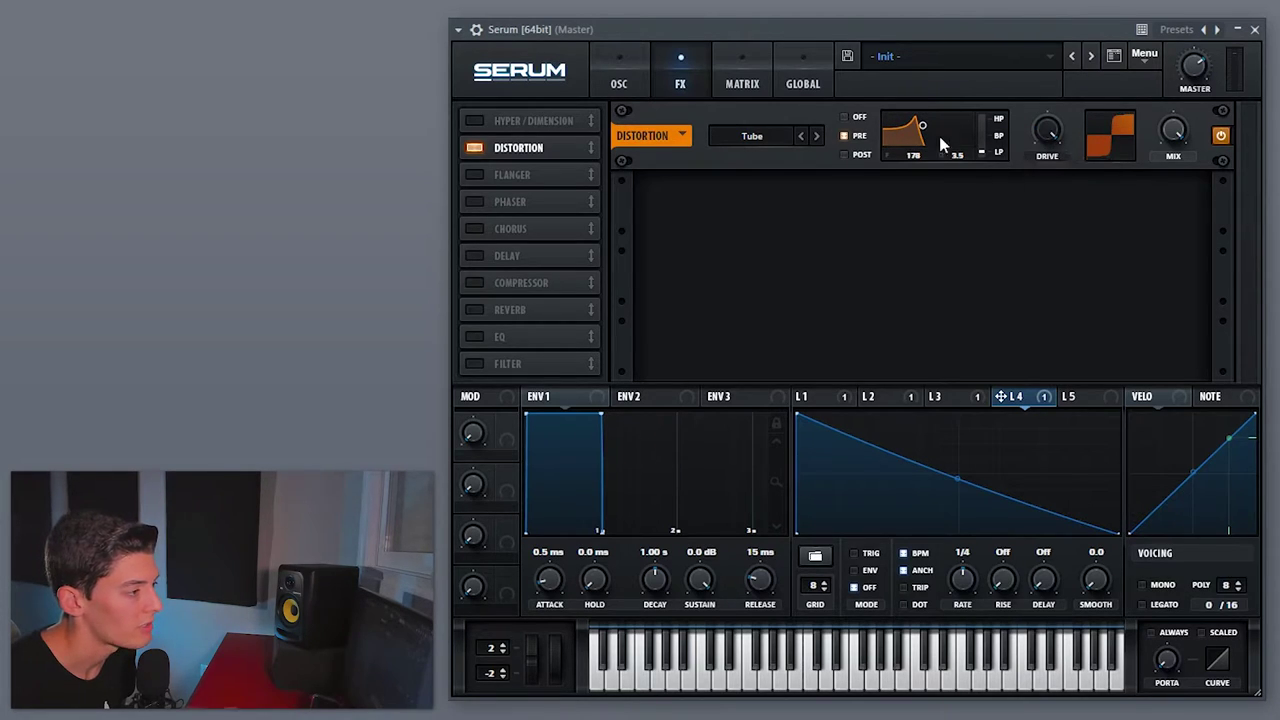
{"action": "left_click_drag", "start_coordinate": [1174, 132], "coordinate": [1180, 88]}
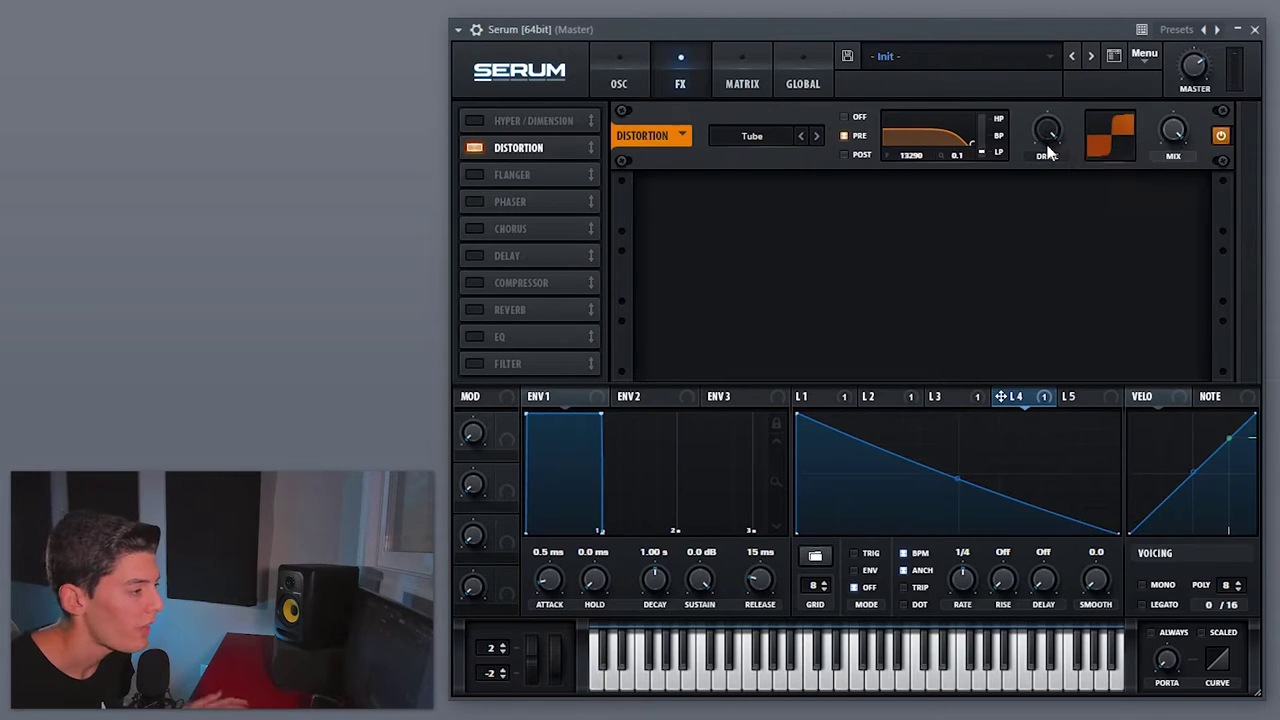
{"action": "mouse_move", "coordinate": [1167, 138]}
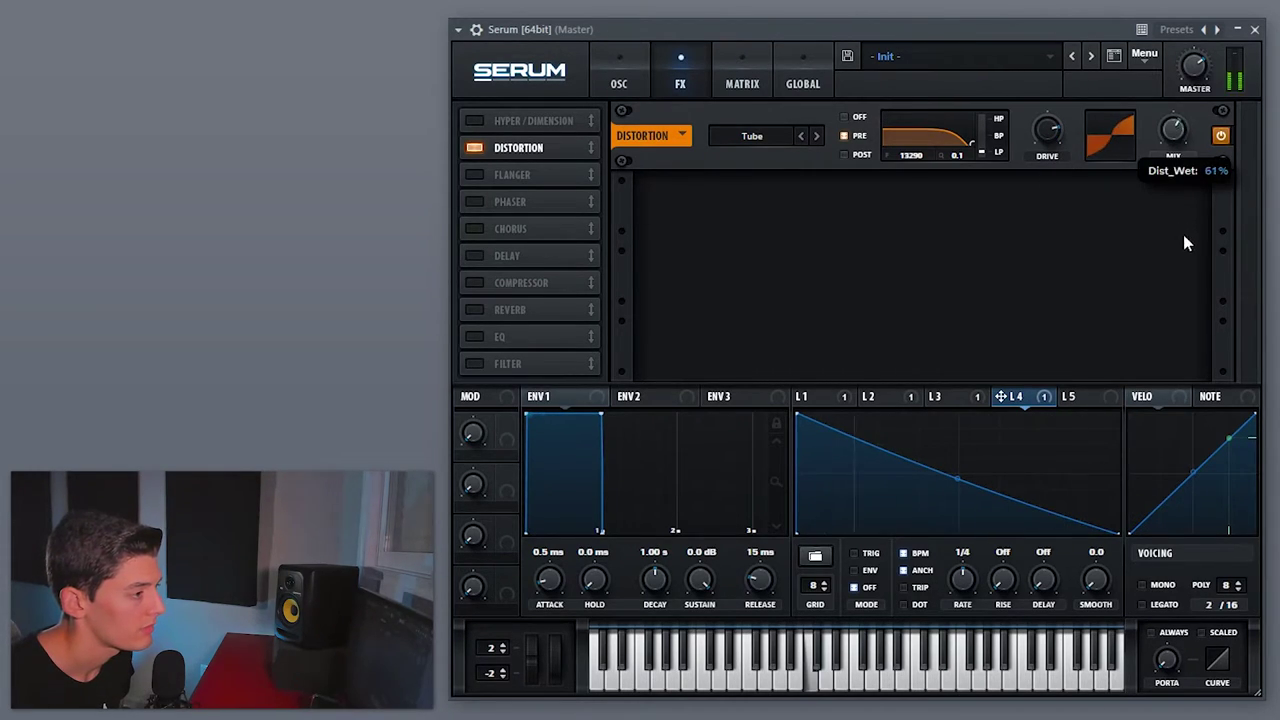
Enable the compressor and place it directly after the Tube Distortion
{"action": "left_click", "coordinate": [482, 282]}
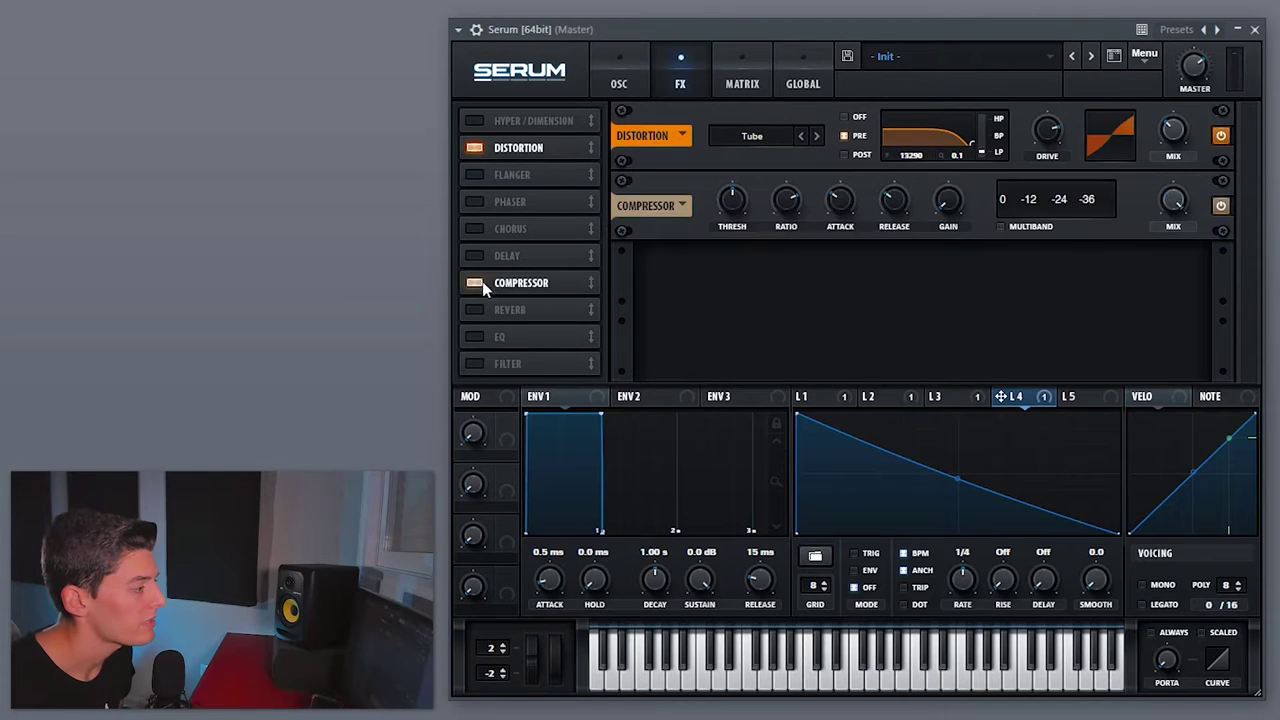
{"action": "left_click_drag", "start_coordinate": [482, 282], "coordinate": [486, 171]}
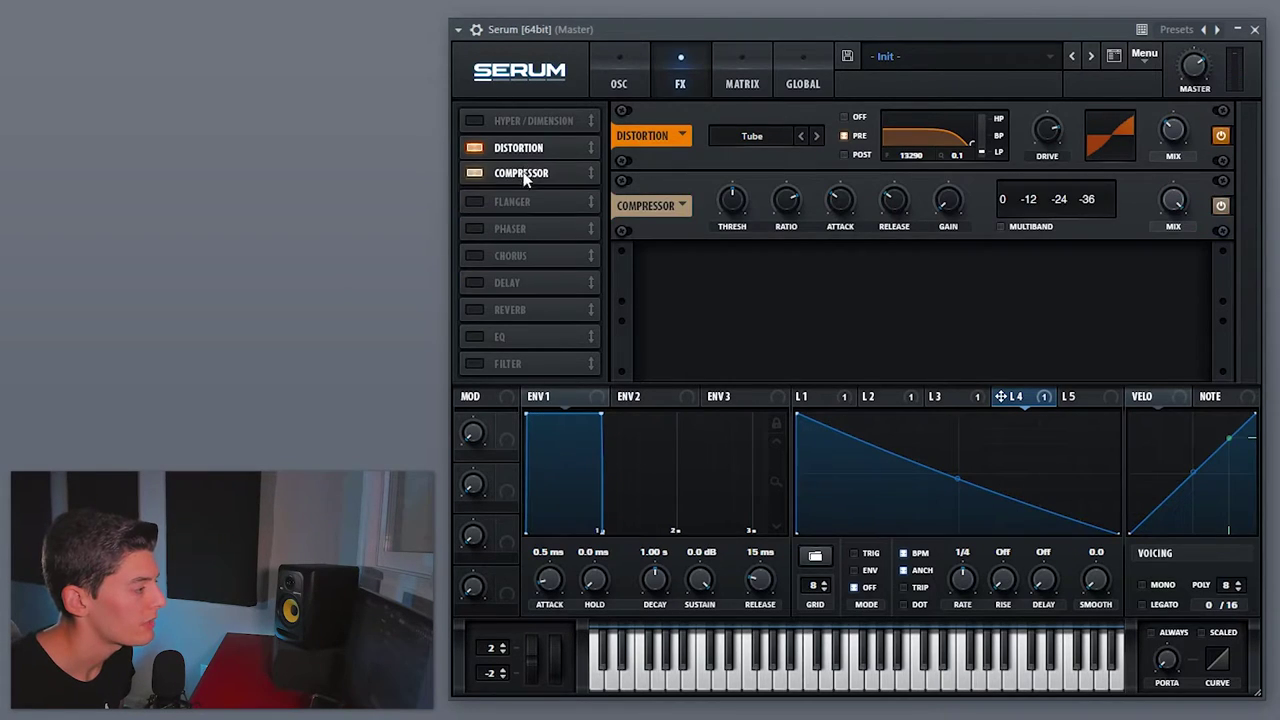
{"action": "left_click", "coordinate": [1002, 226]}
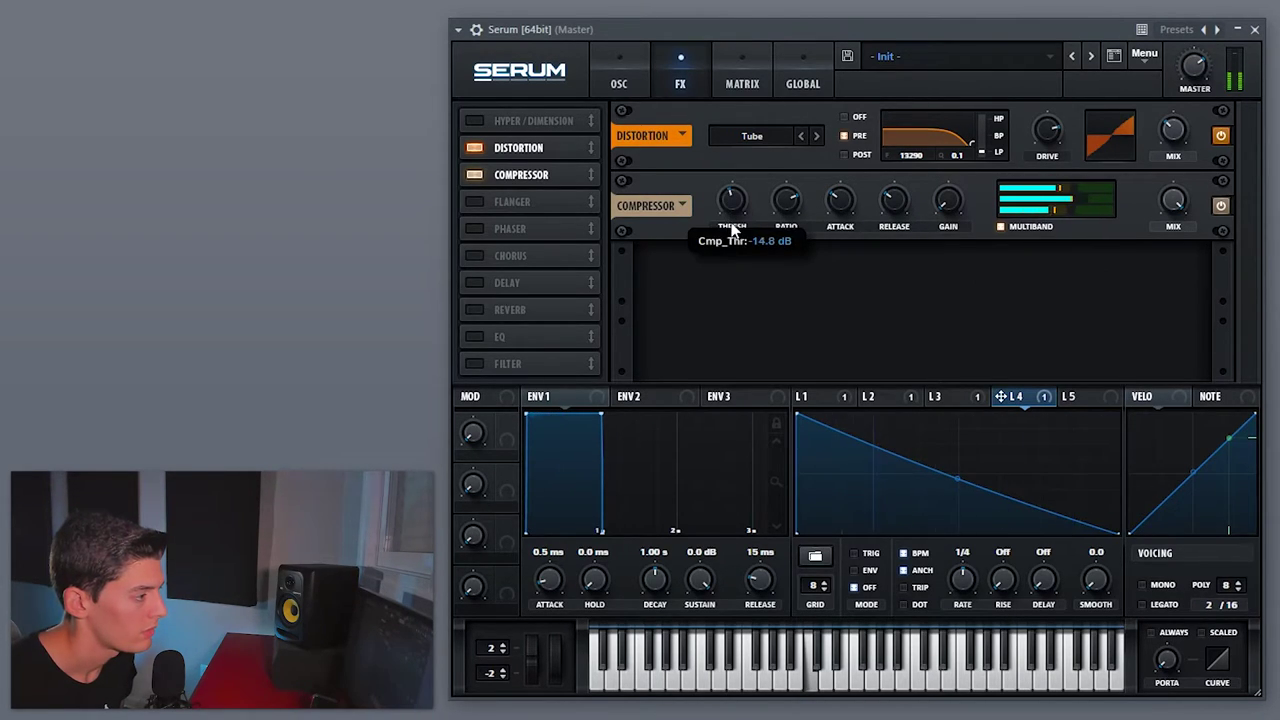
{"action": "left_click", "coordinate": [1000, 227]}
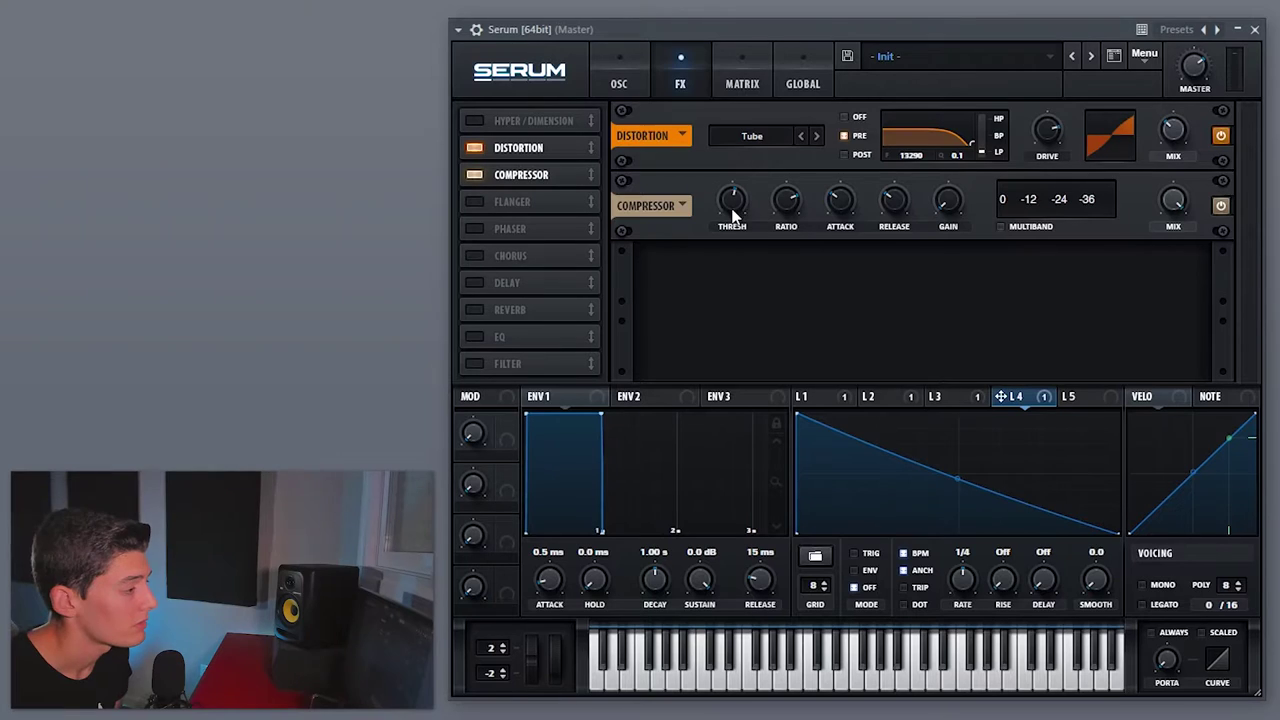
Lower the compressor threshold to about -38.5 dB and lengthen its attack to 137 ms
{"action": "mouse_move", "coordinate": [731, 213]}
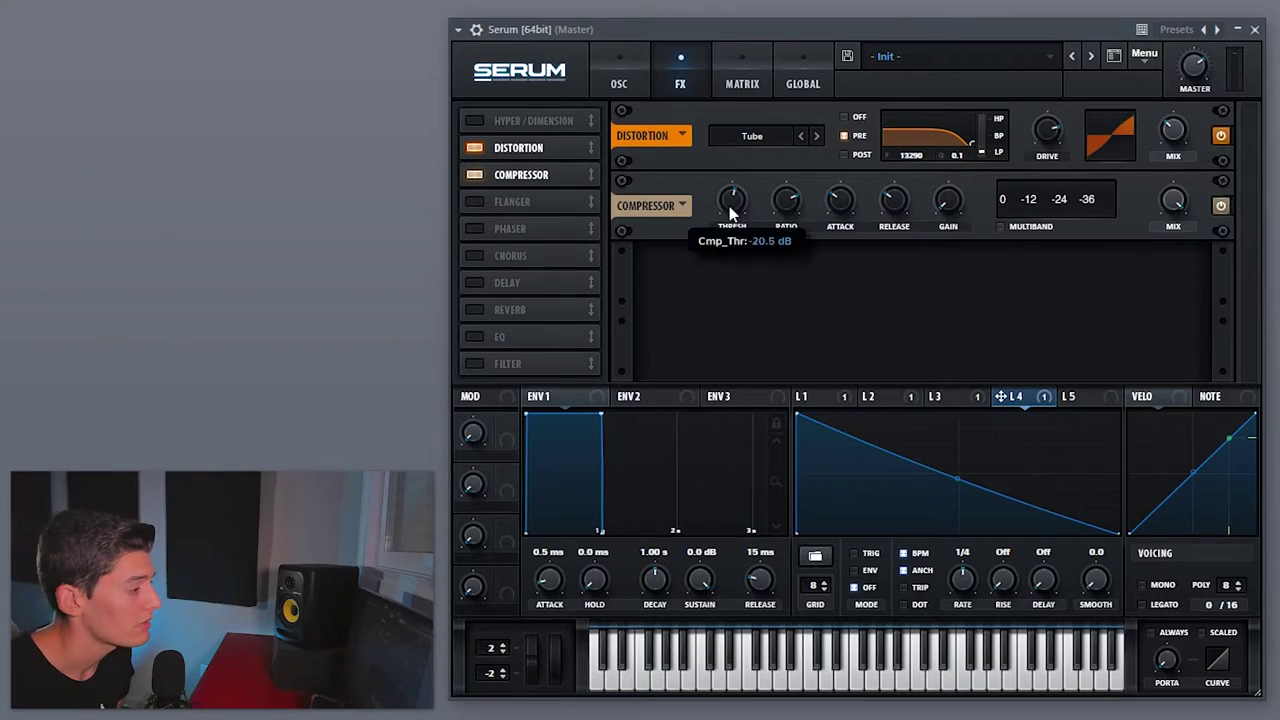
{"action": "left_click_drag", "start_coordinate": [730, 158], "coordinate": [731, 132]}
{"action": "left_click_drag", "start_coordinate": [851, 207], "coordinate": [845, 190]}
{"action": "mouse_move", "coordinate": [740, 250]}
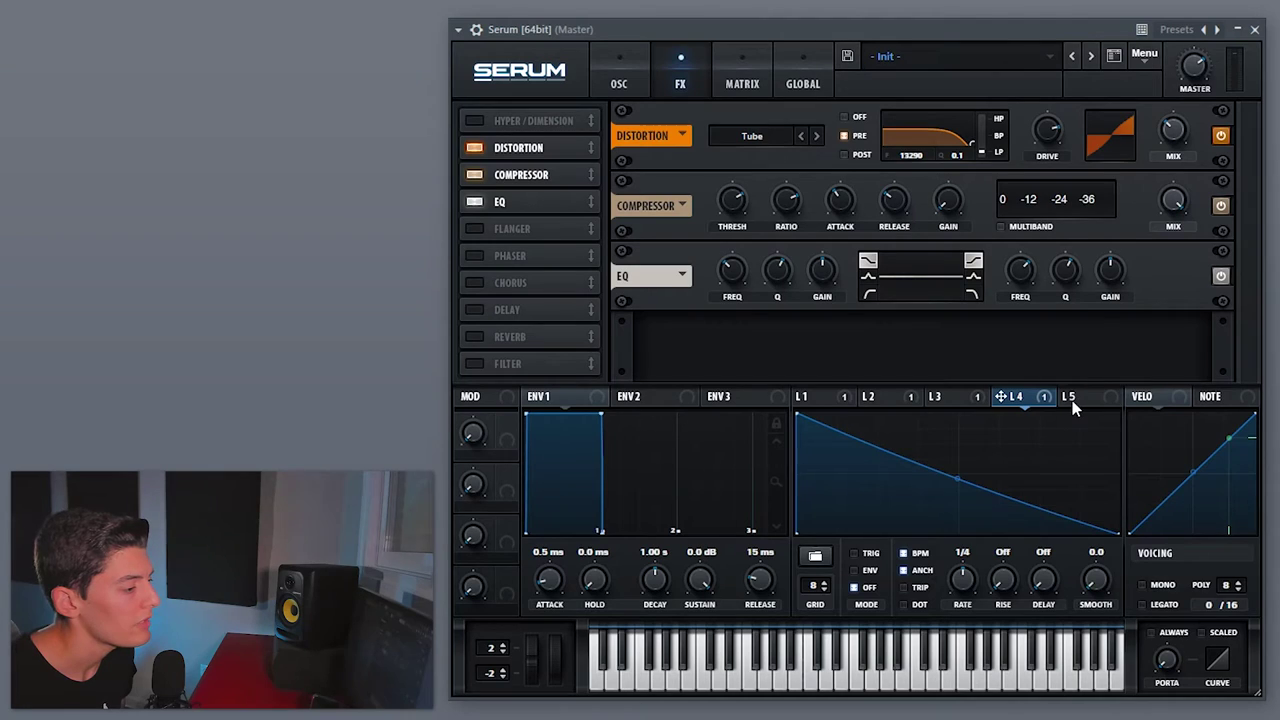
Modulate the EQ high-band gain and frequency with a free-running descending-ramp LFO 5 at 6.3 Hz
{"action": "left_click", "coordinate": [1068, 396]}
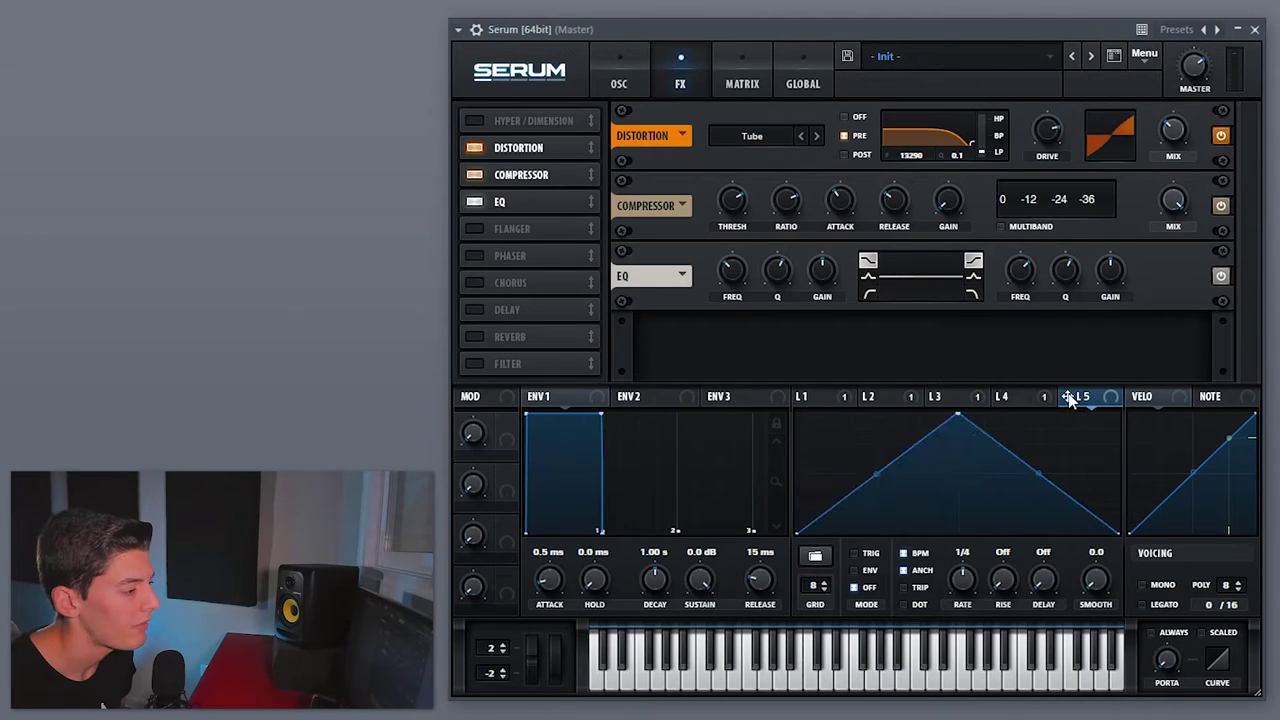
{"action": "left_click_drag", "start_coordinate": [1068, 398], "coordinate": [1103, 350]}
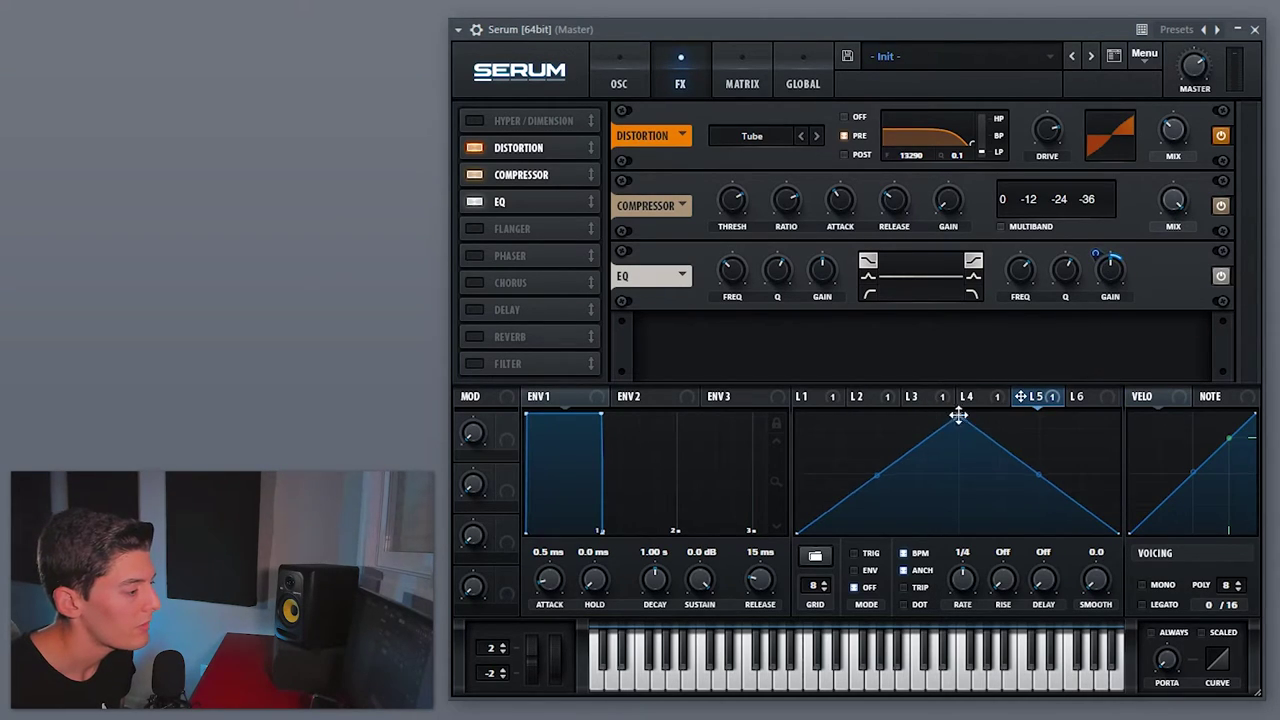
{"action": "left_click_drag", "start_coordinate": [958, 415], "coordinate": [798, 414]}
{"action": "left_click", "coordinate": [903, 555]}
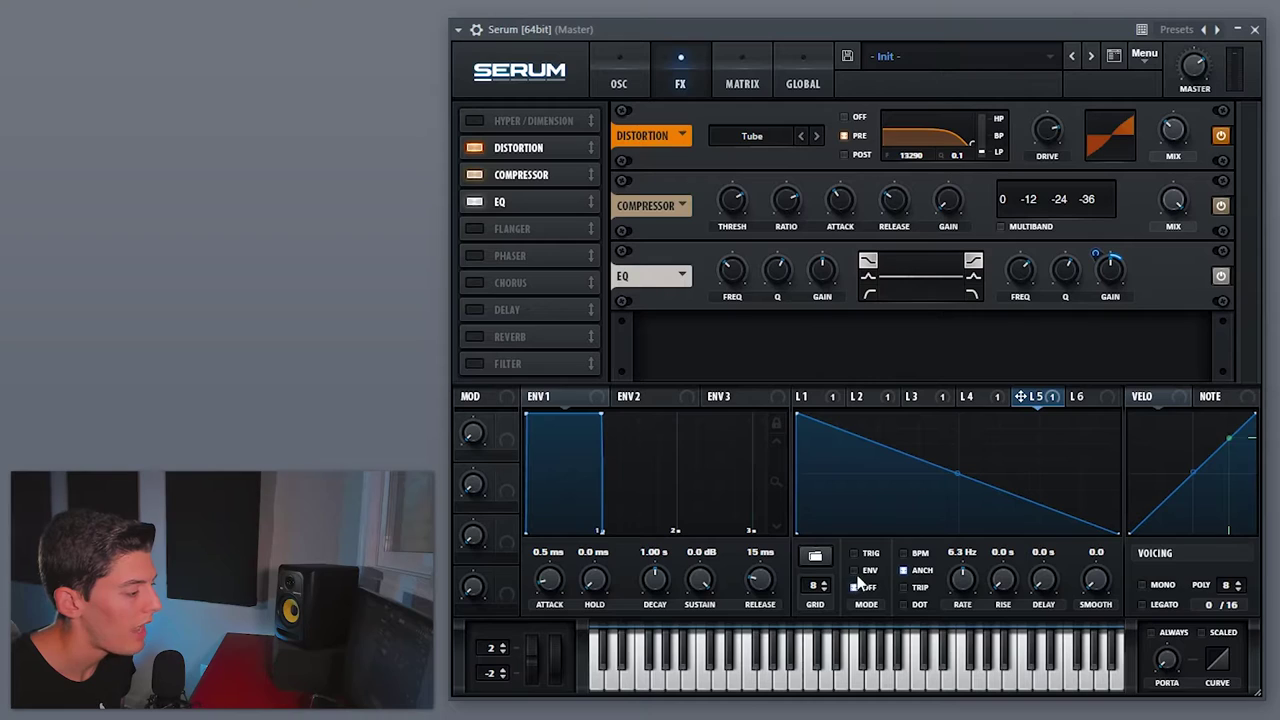
{"action": "mouse_move", "coordinate": [1112, 265]}
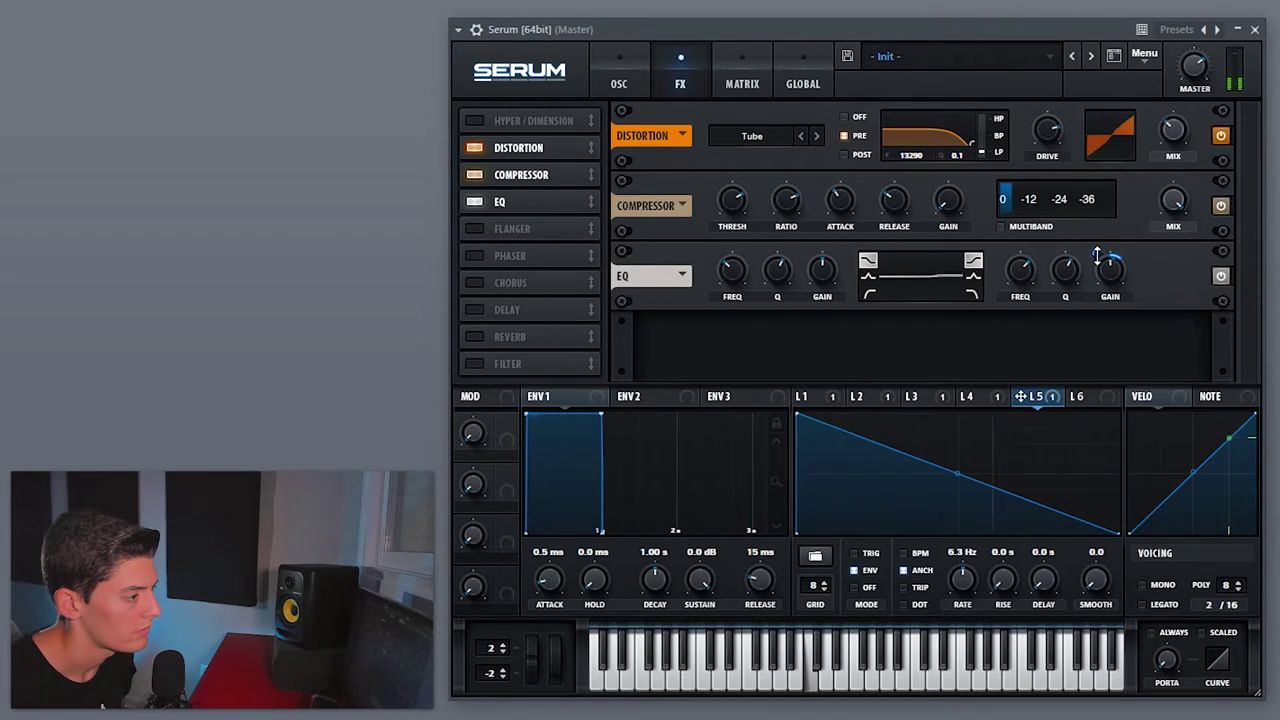
{"action": "left_click_drag", "start_coordinate": [1097, 266], "coordinate": [1098, 260]}
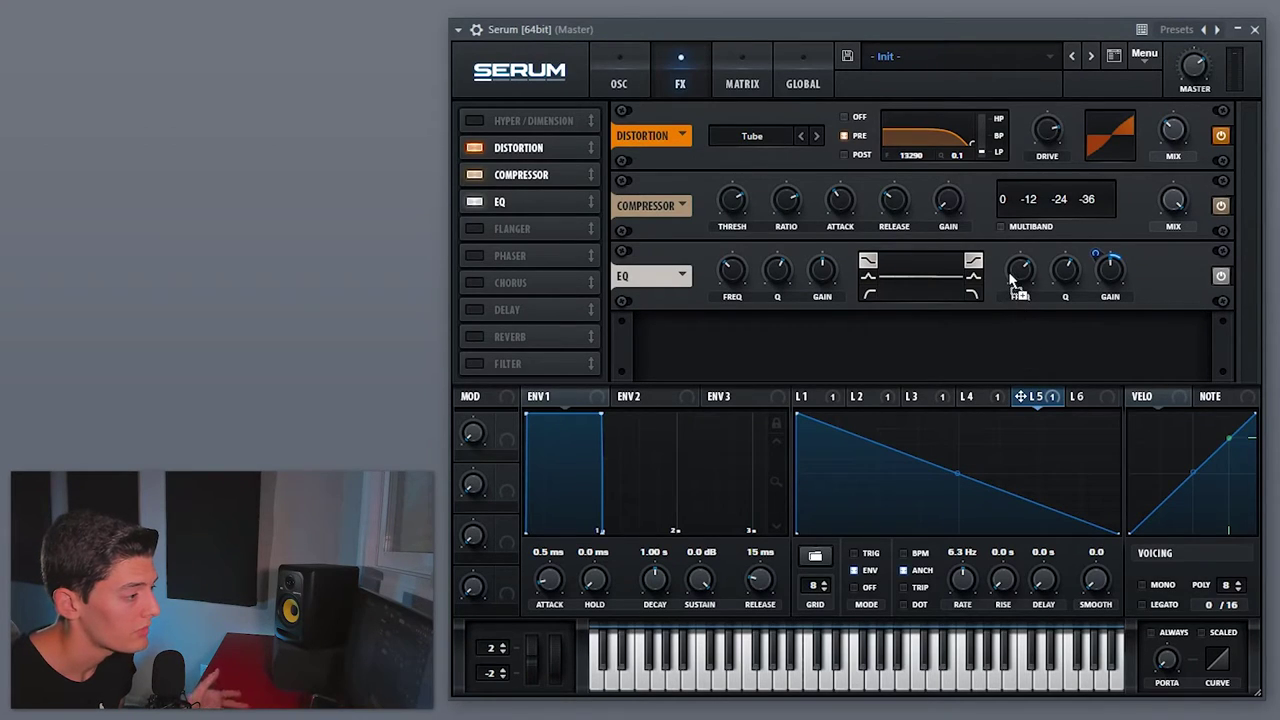
{"action": "left_click_drag", "start_coordinate": [1012, 254], "coordinate": [1005, 284]}
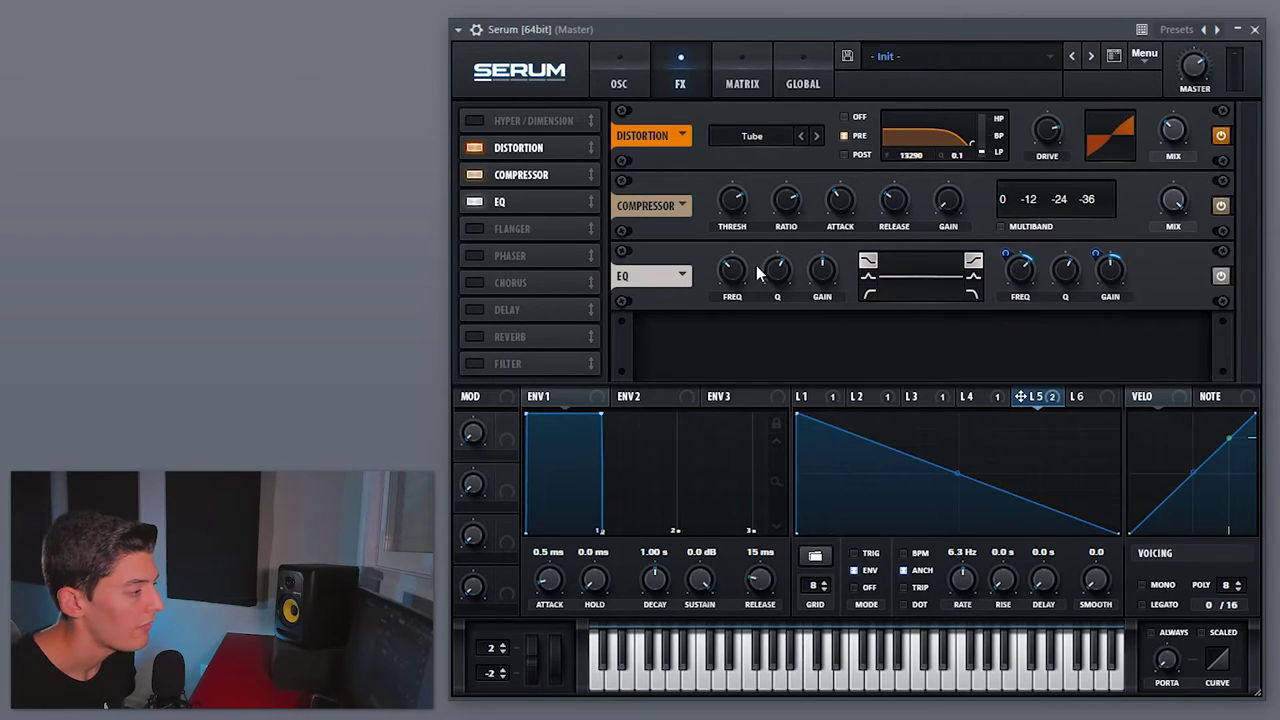
Make the EQ low band a boosted bell and modulate its gain with LFO 5
{"action": "left_click", "coordinate": [860, 277]}
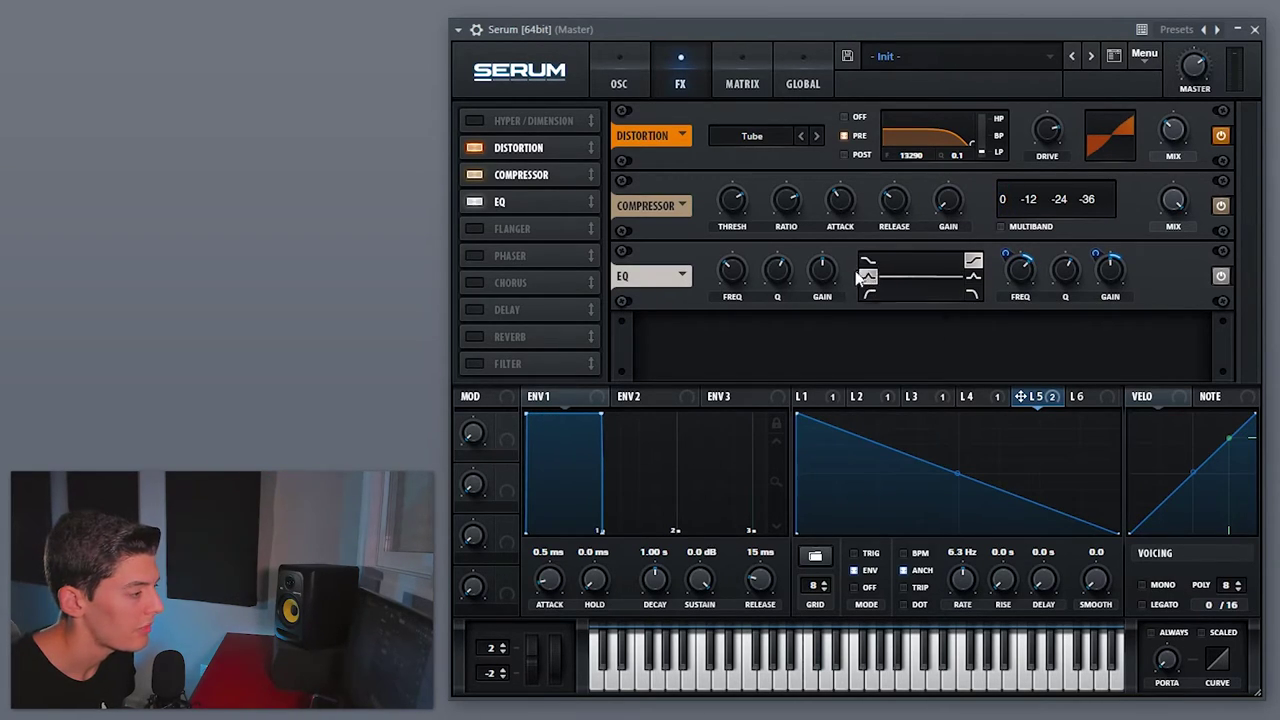
{"action": "left_click_drag", "start_coordinate": [822, 288], "coordinate": [746, 233]}
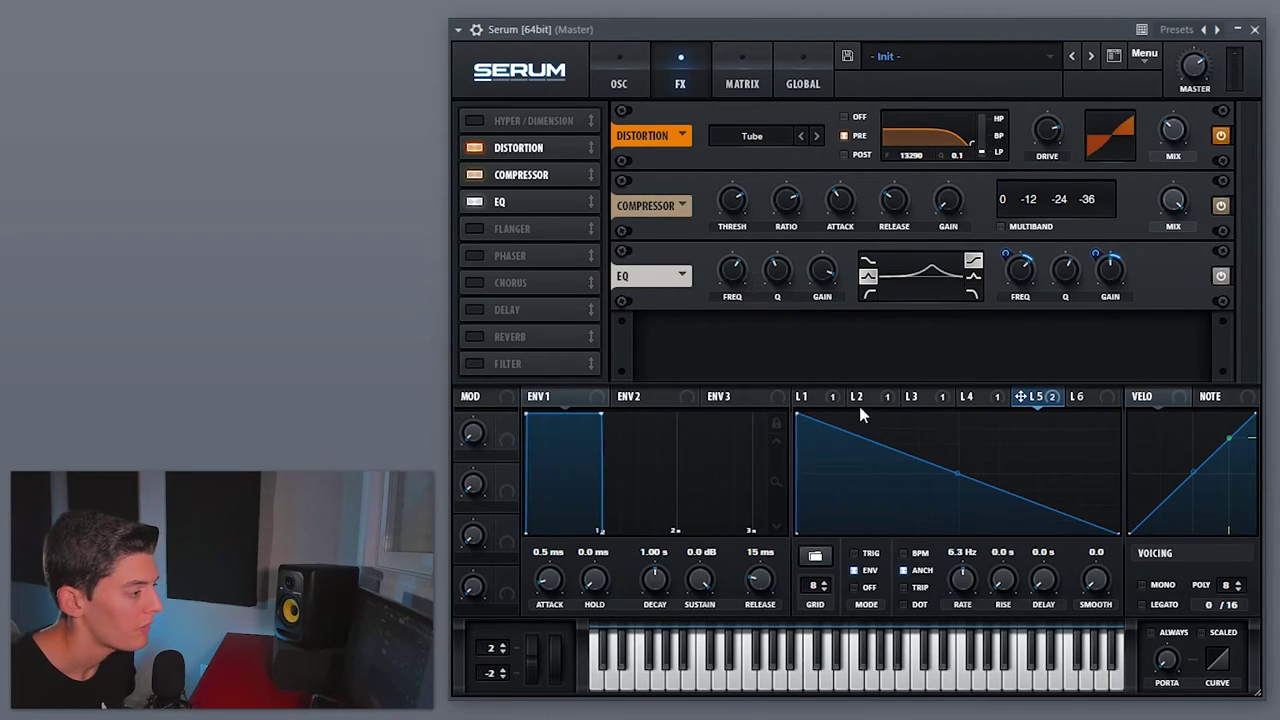
{"action": "left_click_drag", "start_coordinate": [996, 390], "coordinate": [810, 249]}
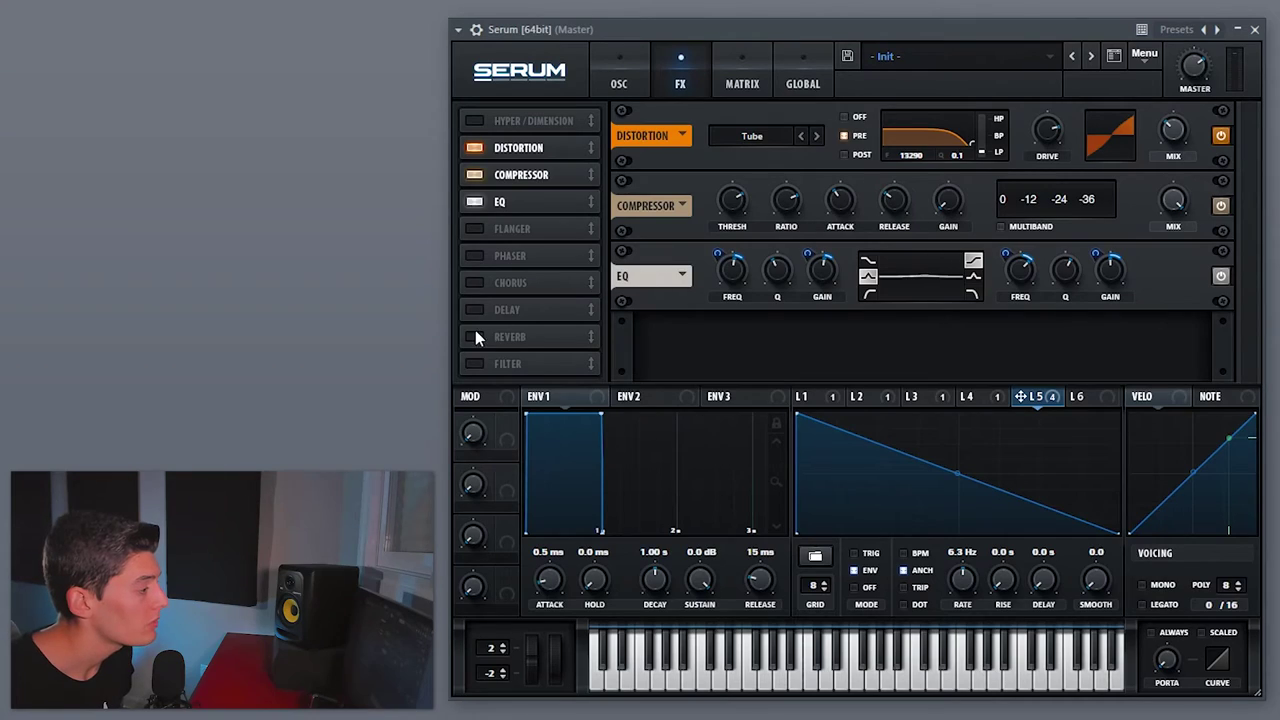
Enable the Hall reverb after the EQ and assign LFO 6 to its mix
{"action": "left_click", "coordinate": [475, 337]}
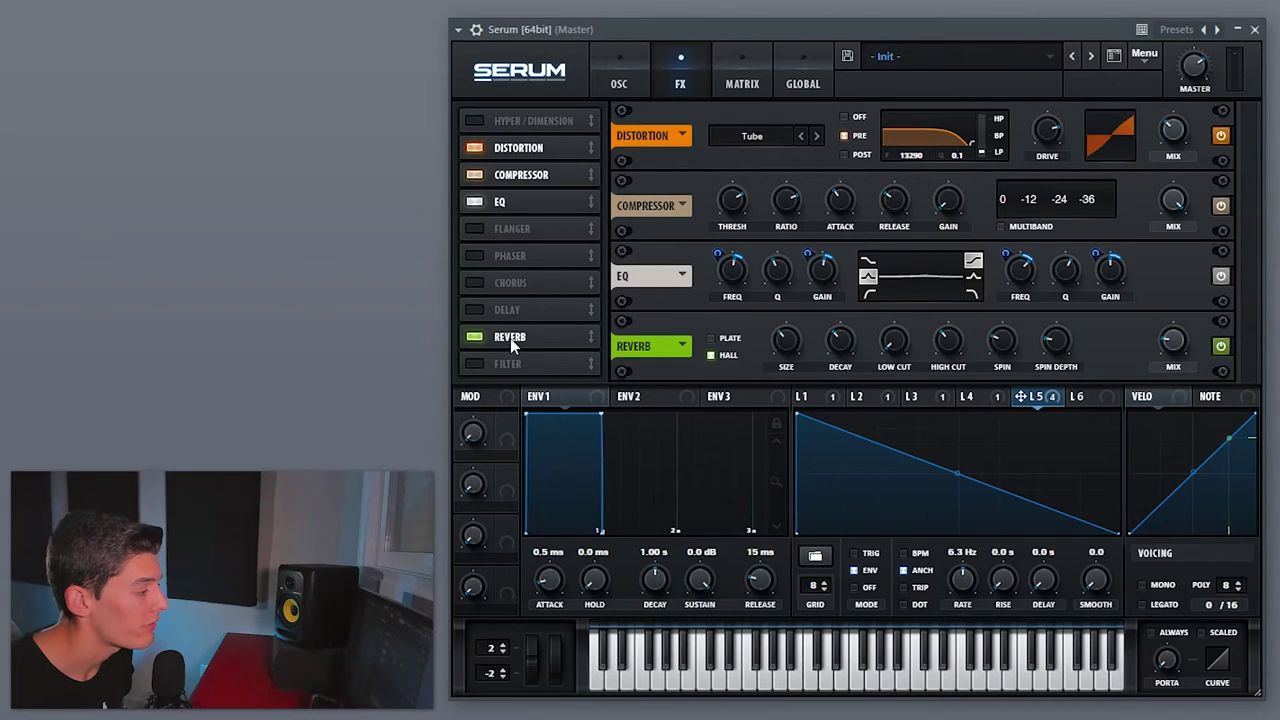
{"action": "left_click_drag", "start_coordinate": [510, 338], "coordinate": [520, 232]}
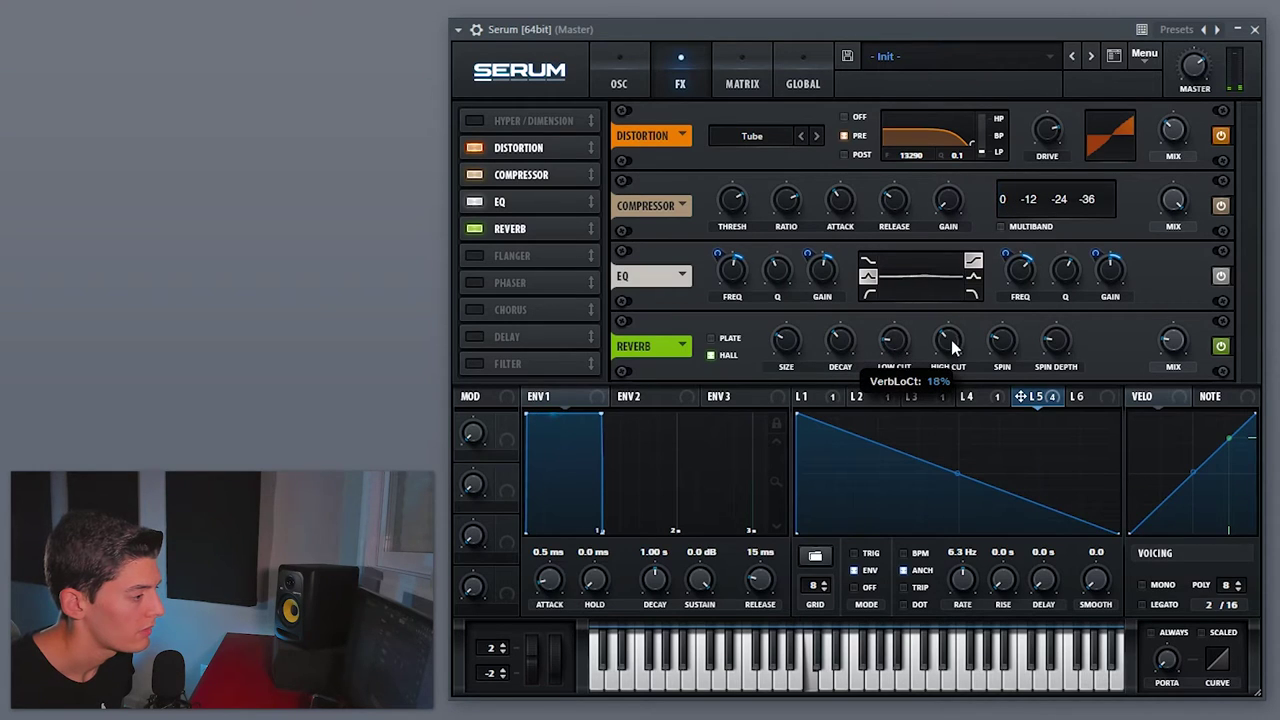
{"action": "left_click", "coordinate": [1080, 397]}
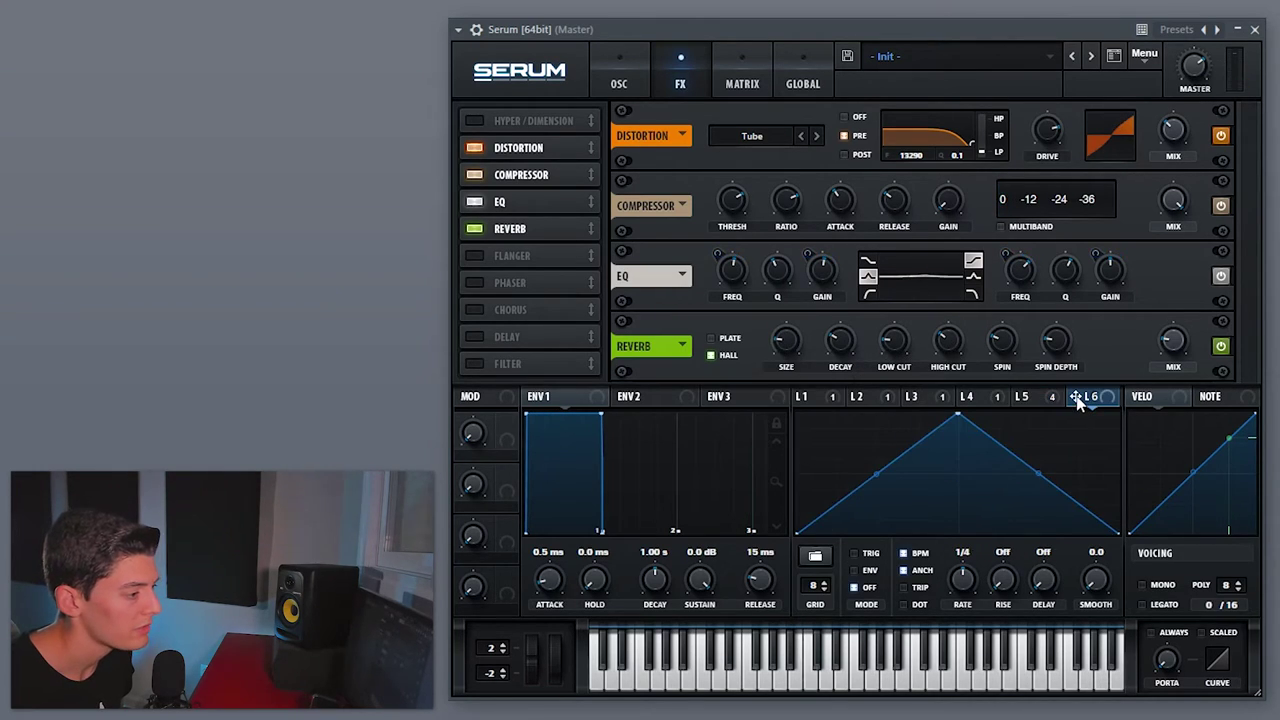
{"action": "left_click_drag", "start_coordinate": [1172, 345], "coordinate": [1170, 344]}
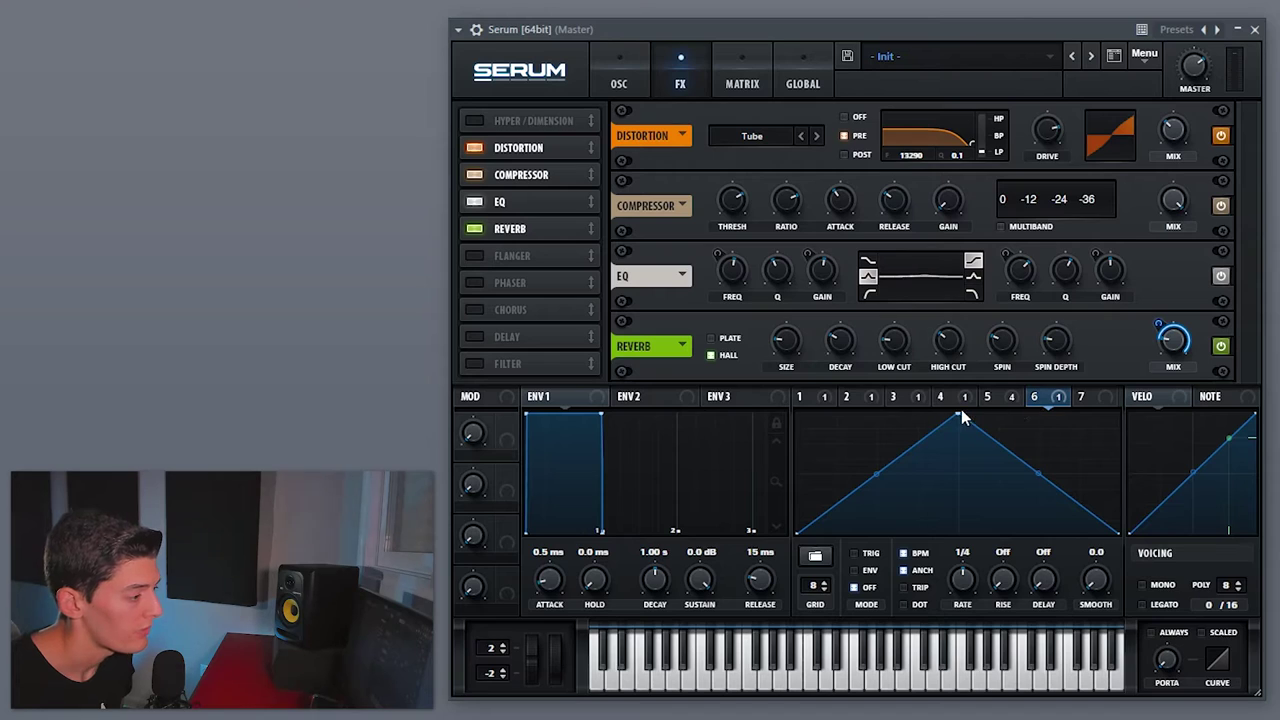
Shape LFO 6 as a descending ramp with reduced depth on the reverb mix
{"action": "left_click_drag", "start_coordinate": [957, 418], "coordinate": [671, 364]}
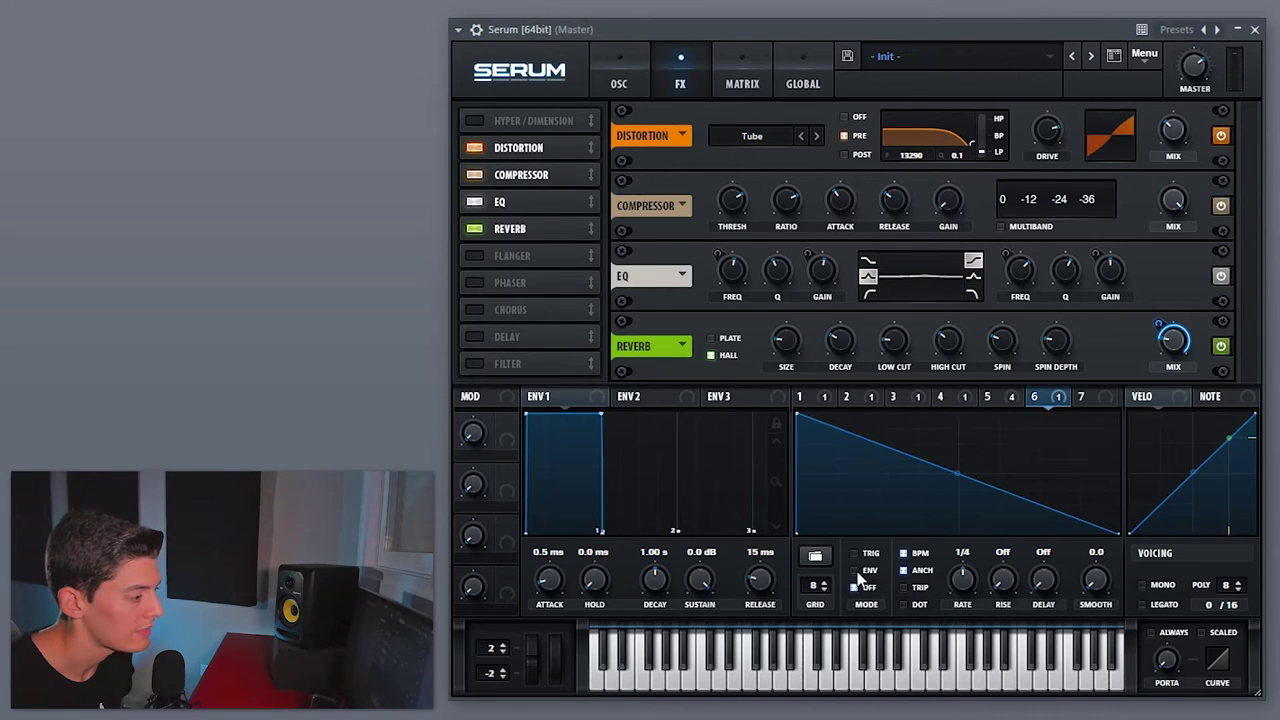
{"action": "left_click_drag", "start_coordinate": [1158, 323], "coordinate": [1158, 328]}
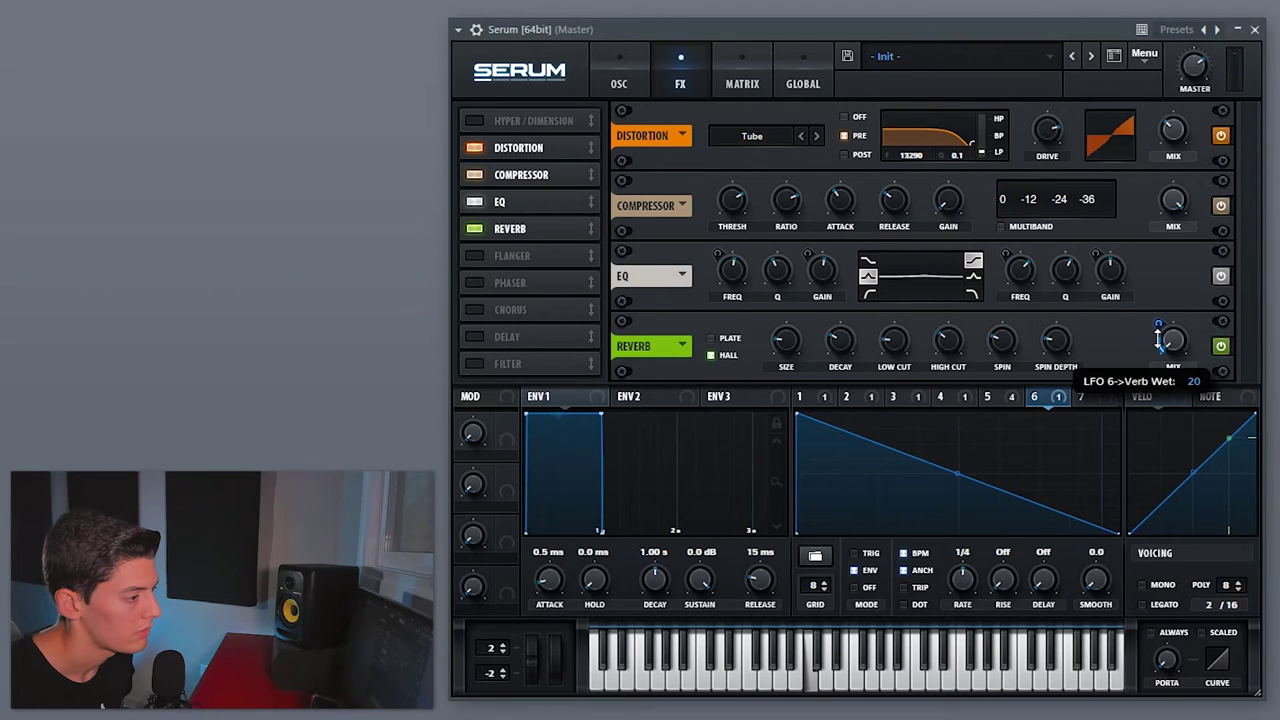
{"action": "left_click", "coordinate": [990, 396]}
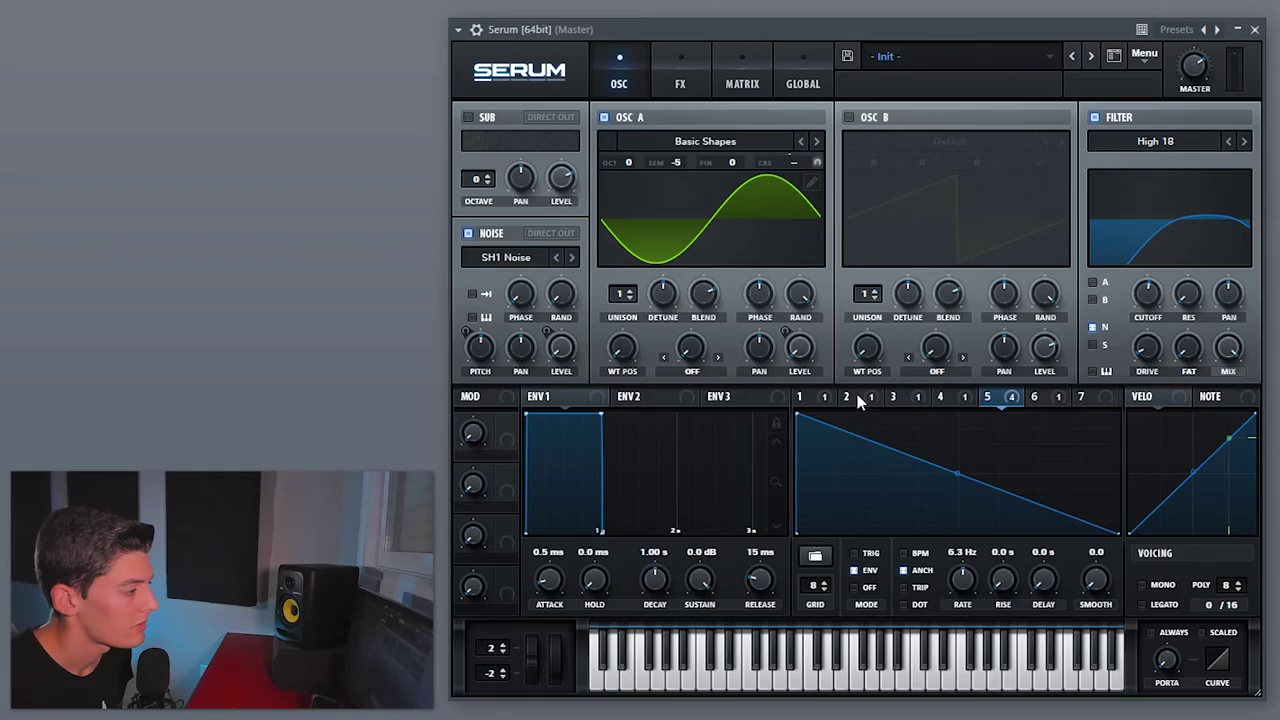
Bend LFO 3 into a steeper decay and set Oscillator A's wavetable position to 3
{"action": "left_click", "coordinate": [855, 396]}
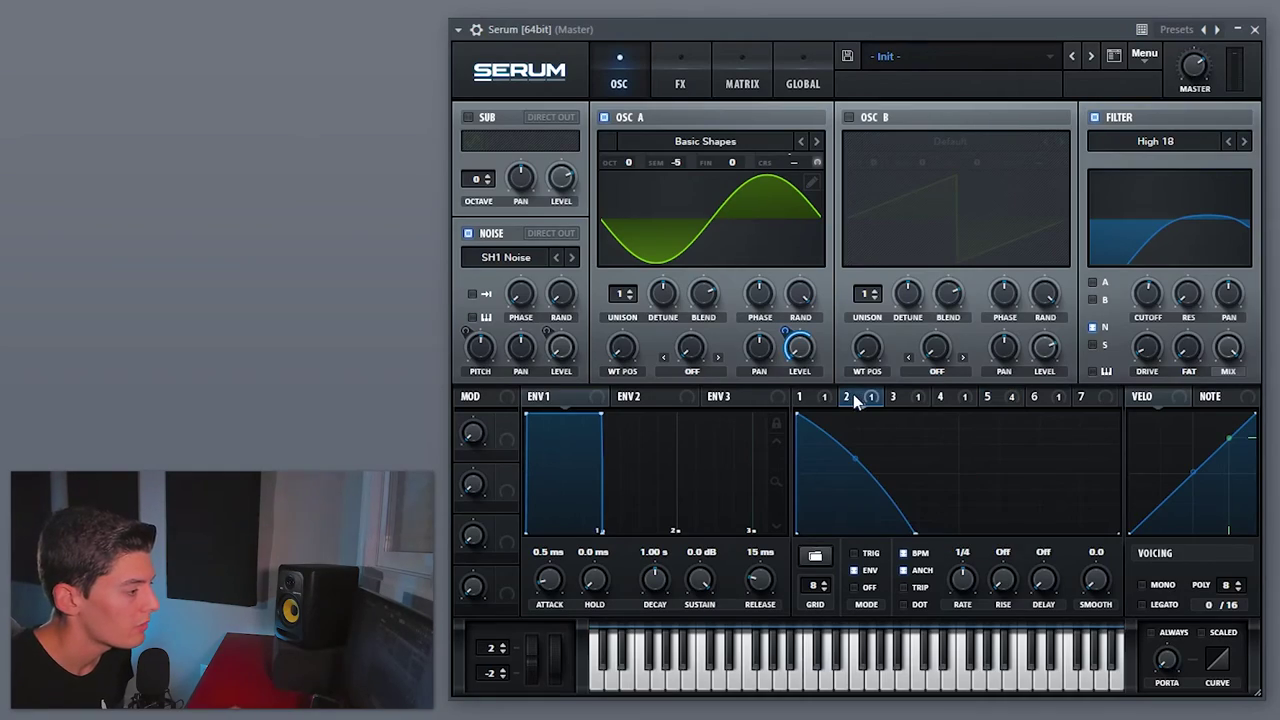
{"action": "left_click", "coordinate": [905, 571]}
{"action": "left_click_drag", "start_coordinate": [916, 530], "coordinate": [875, 517]}
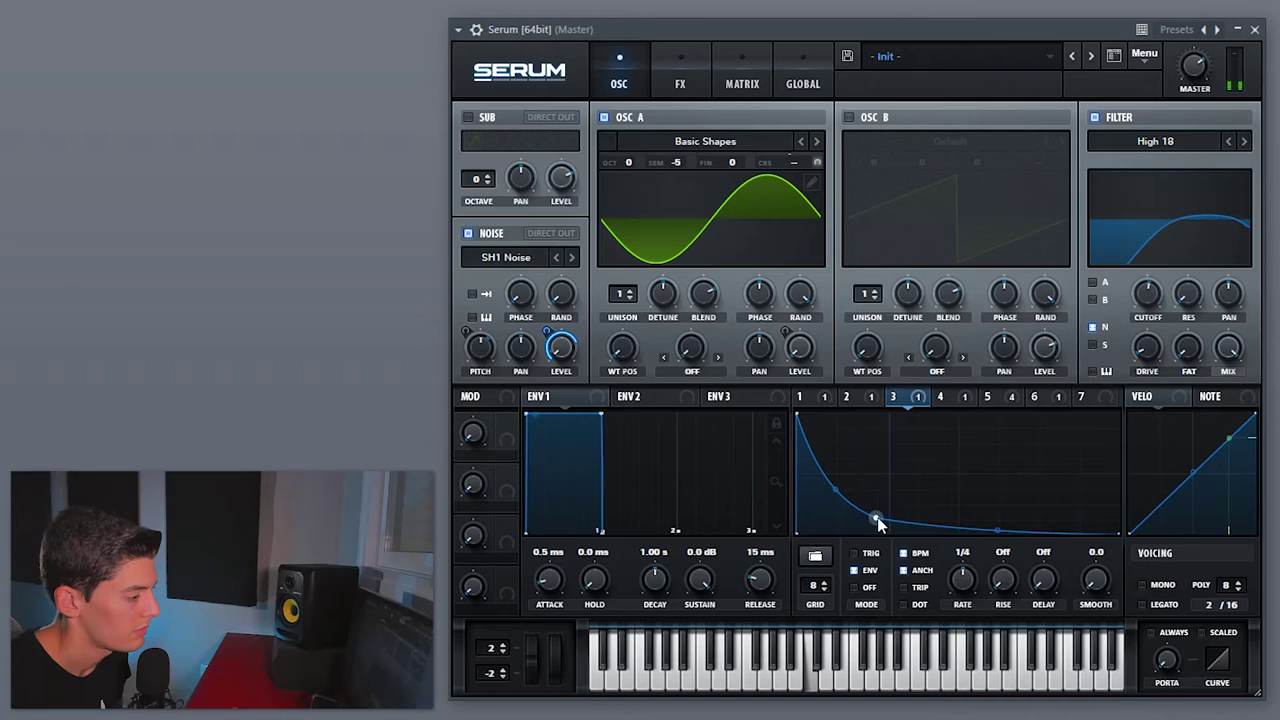
{"action": "left_click", "coordinate": [1034, 396]}
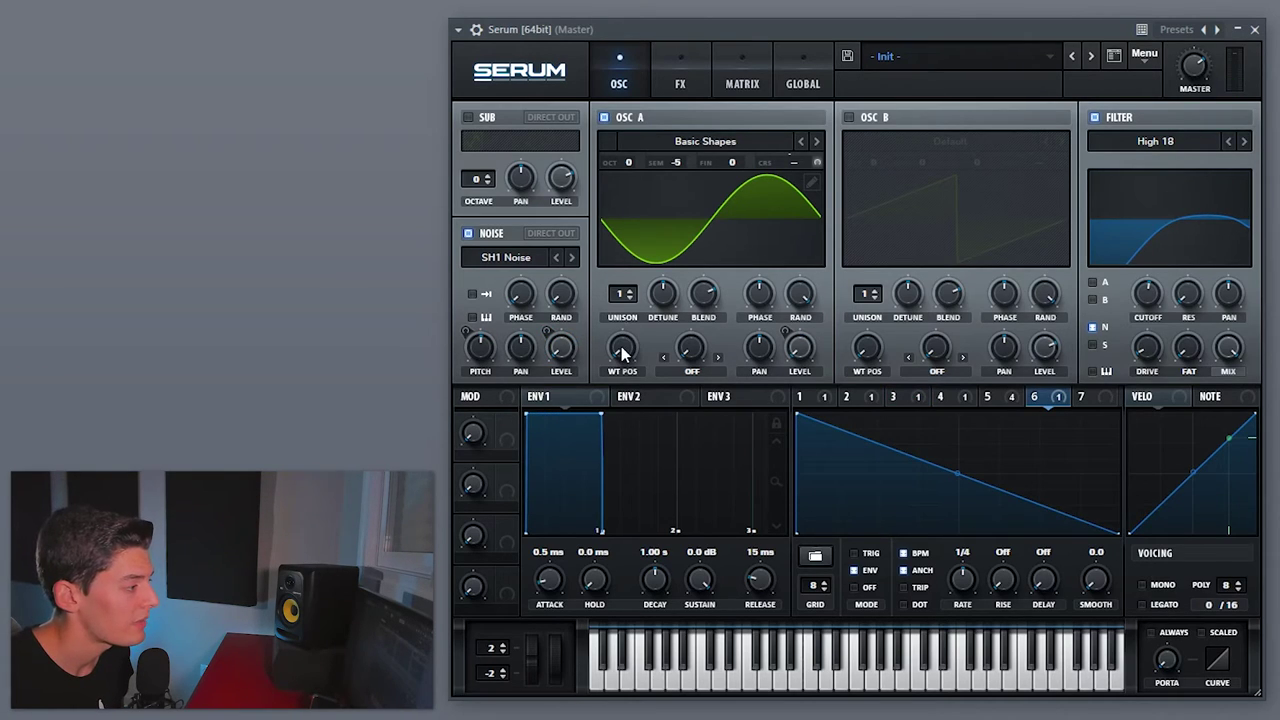
{"action": "left_click_drag", "start_coordinate": [621, 340], "coordinate": [617, 268]}
Load the Basic_Wrd wavetable from the Analog folder into Oscillator A
{"action": "left_click", "coordinate": [705, 141]}
{"action": "mouse_move", "coordinate": [700, 162]}
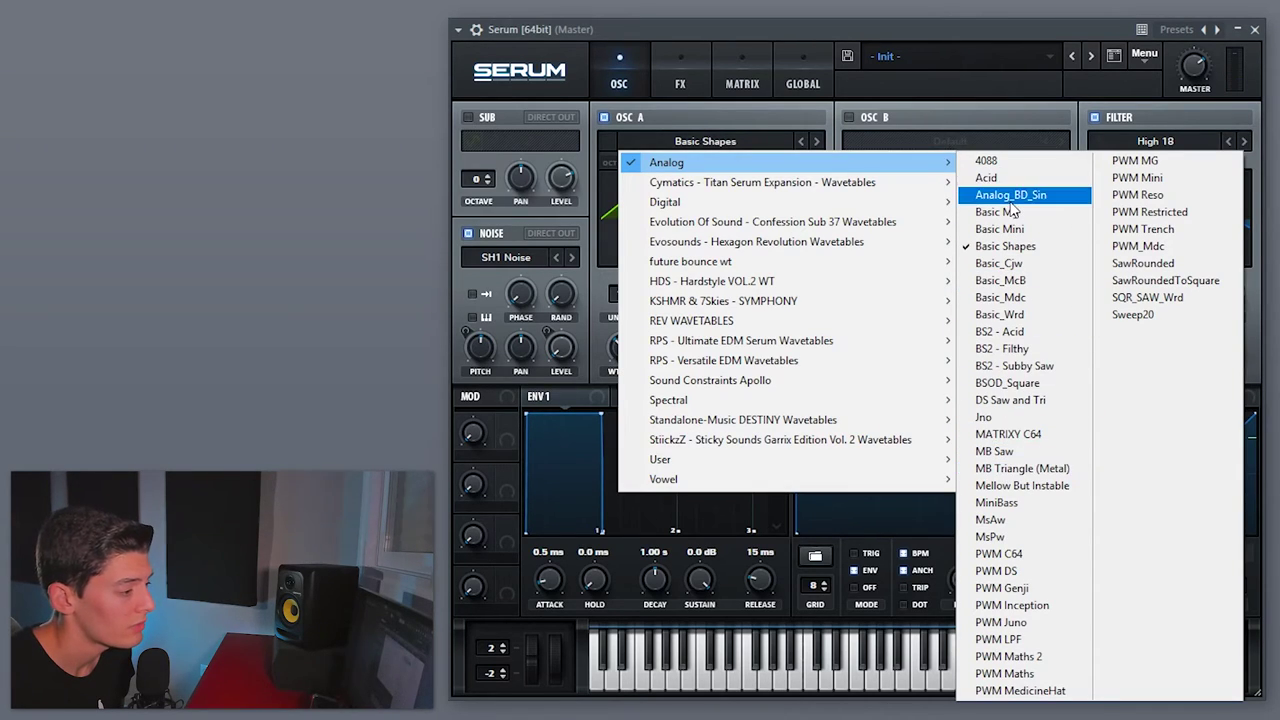
{"action": "left_click", "coordinate": [999, 314]}
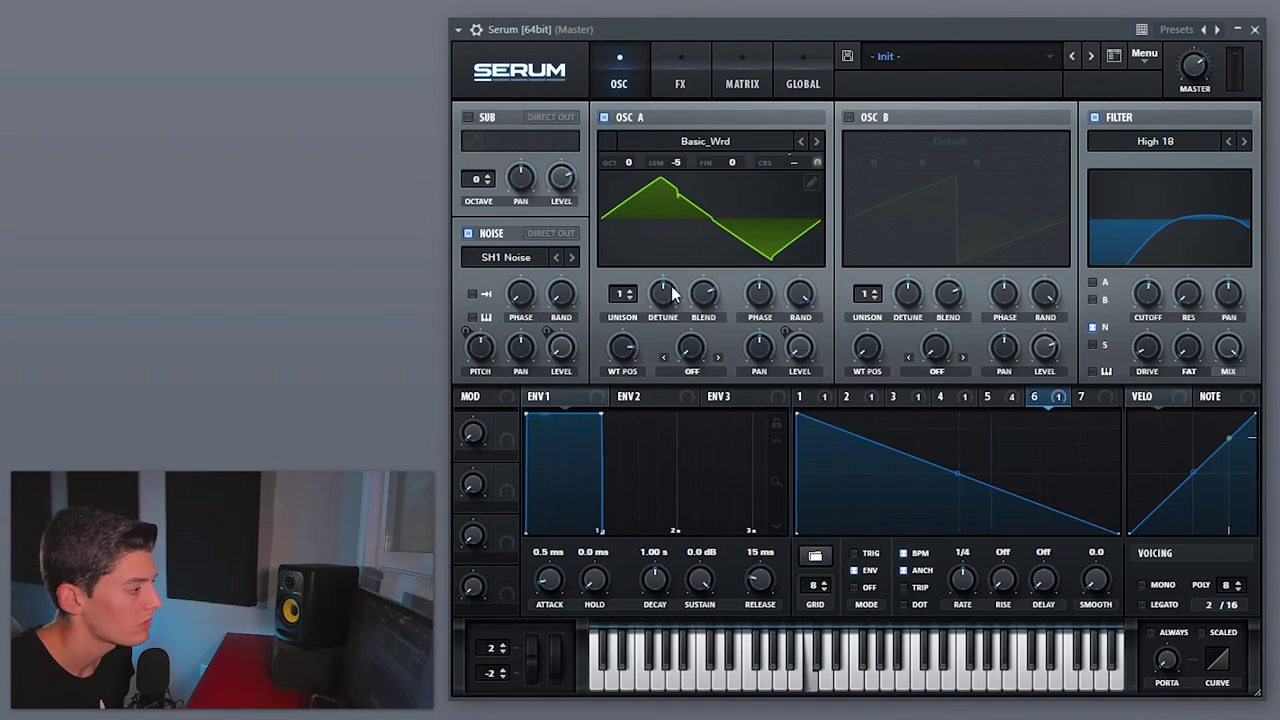